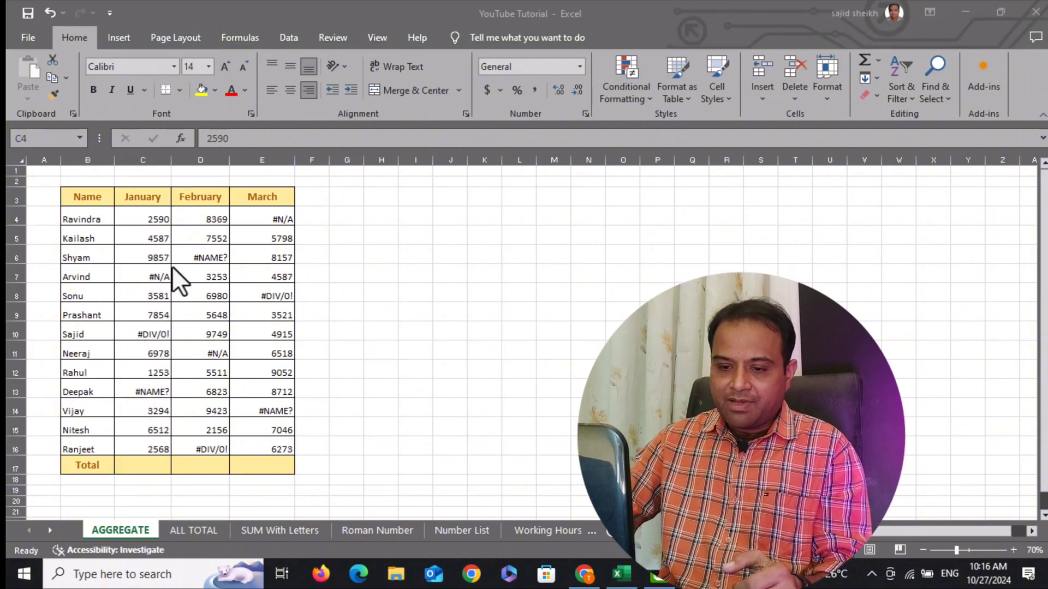
Try to total the January column with AutoSum in C17, and clear the resulting formula.
{"action": "left_click", "coordinate": [142, 211]}
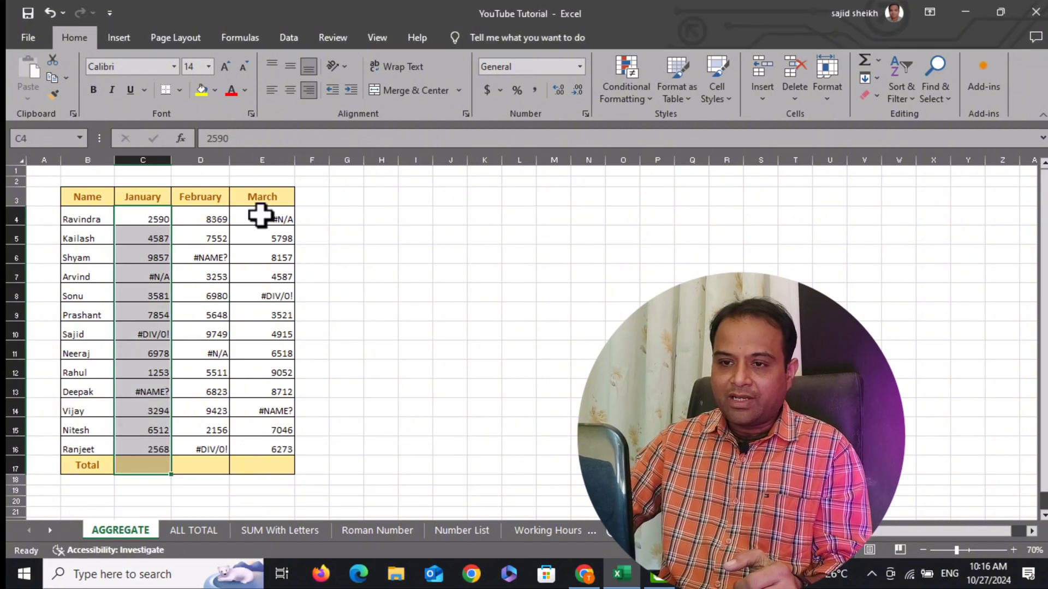
{"action": "left_click", "coordinate": [250, 37]}
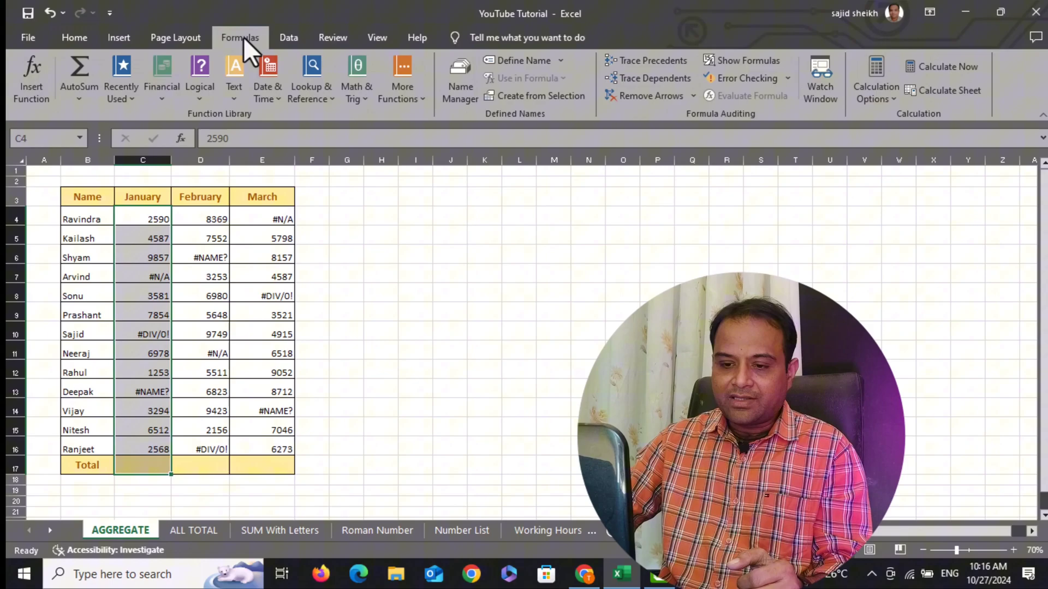
{"action": "left_click", "coordinate": [81, 76]}
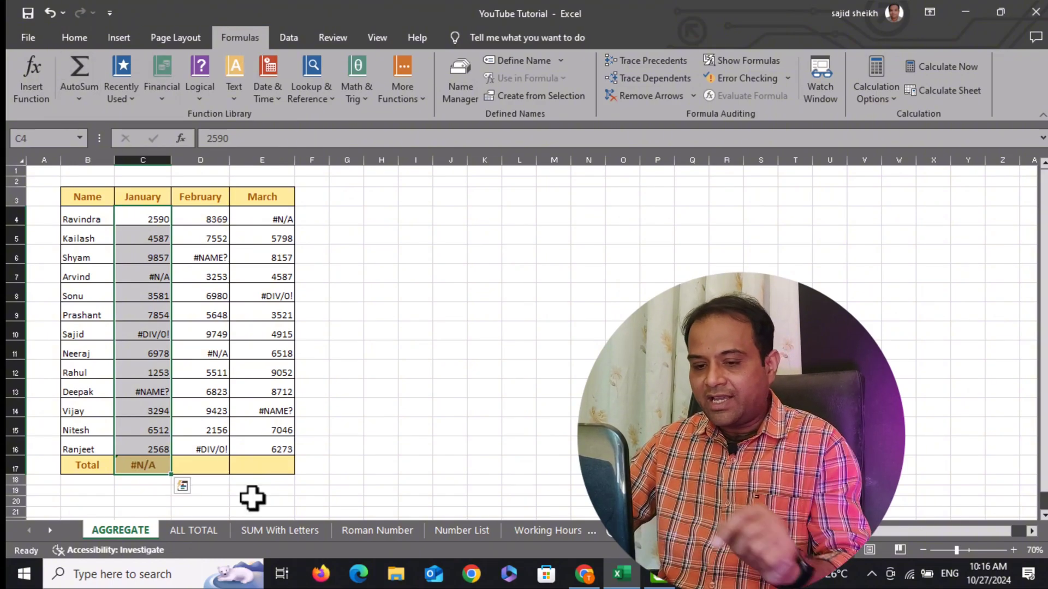
{"action": "left_click", "coordinate": [240, 469]}
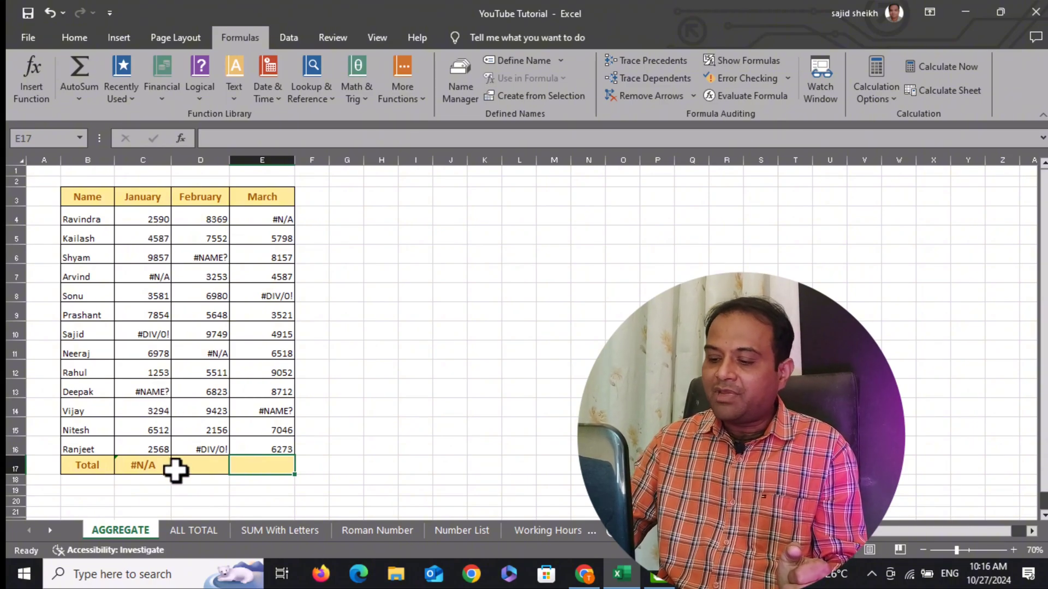
{"action": "left_click", "coordinate": [152, 467]}
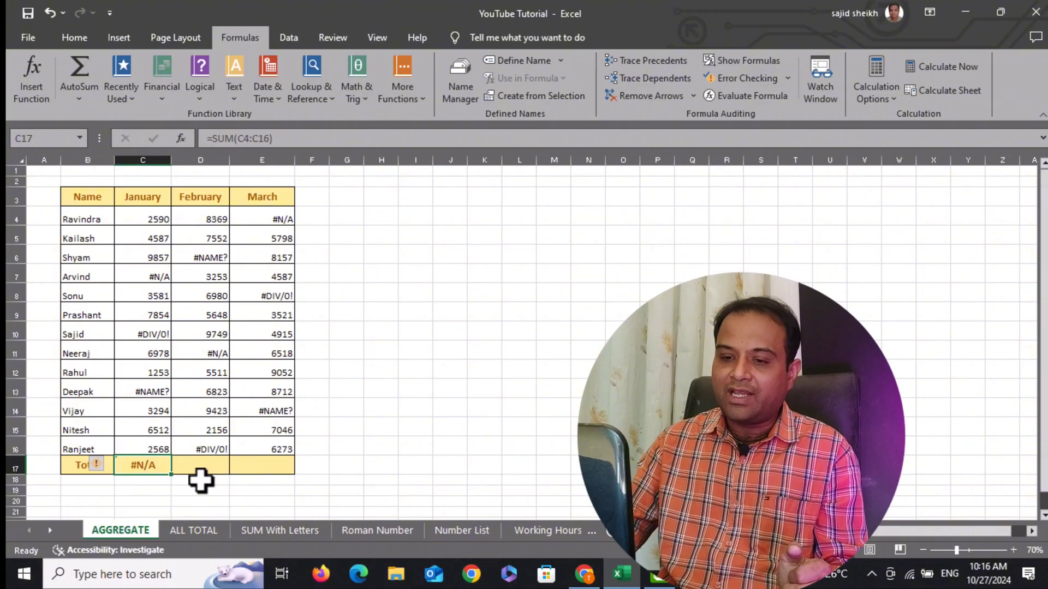
{"action": "key", "text": "Delete"}
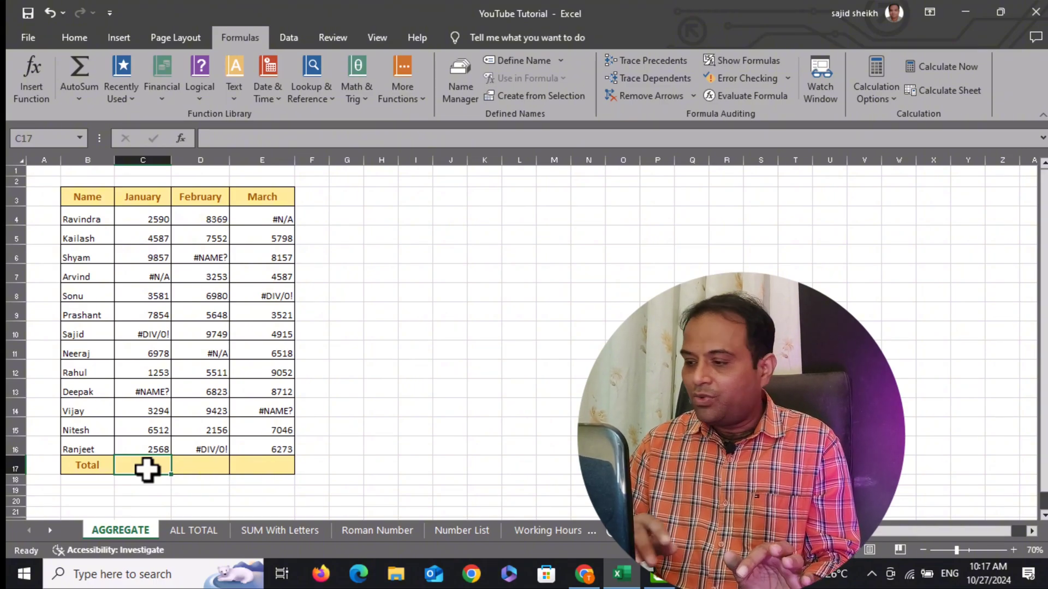
Enter =AGGREGATE(9,6,C4:C16) in C17 to sum the January column while ignoring error values.
{"action": "type", "text": "="}
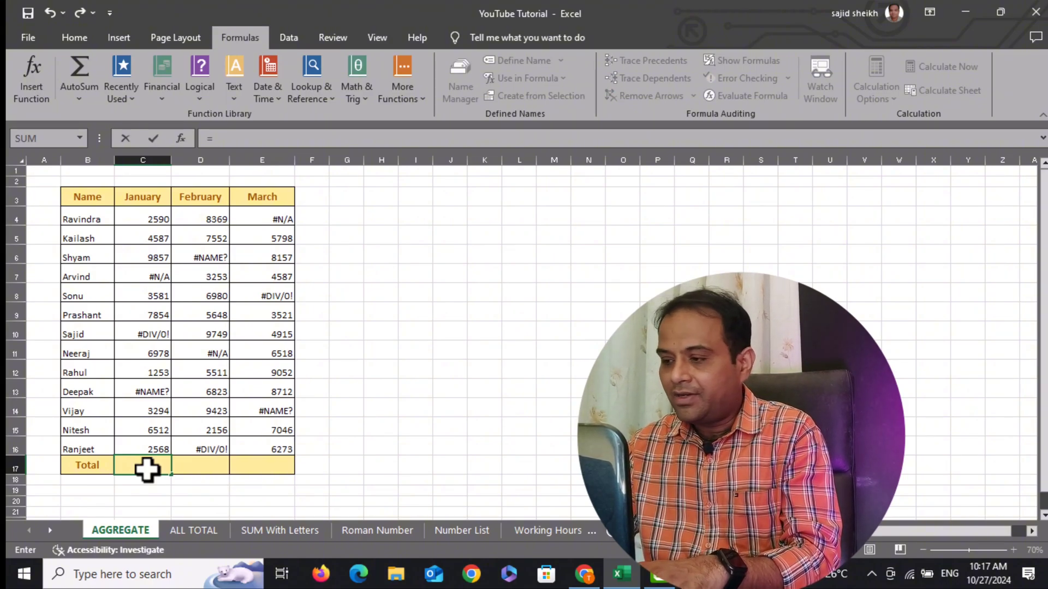
{"action": "type", "text": "agg"}
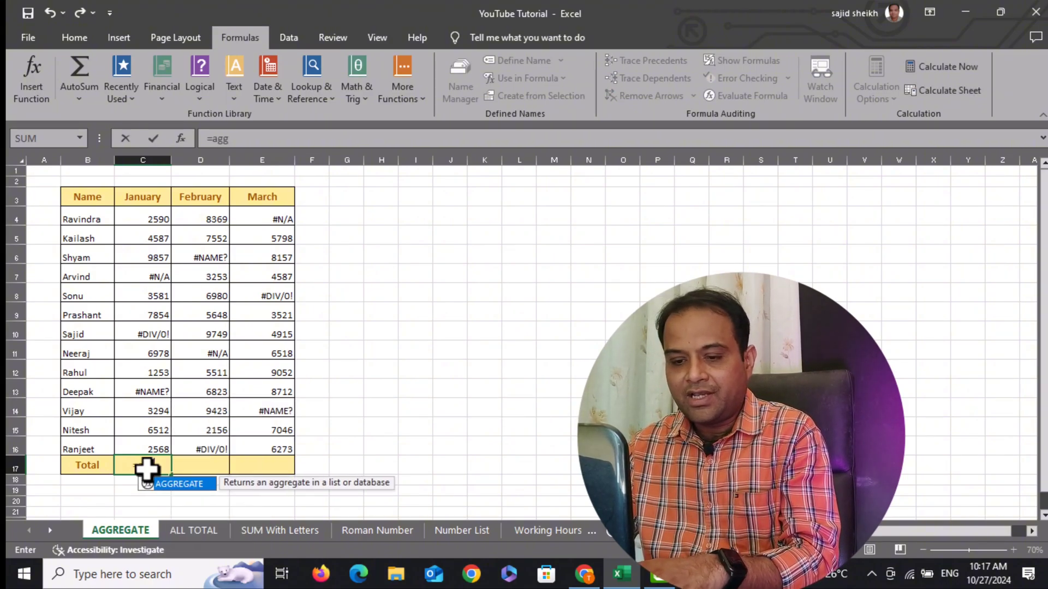
{"action": "type", "text": "rega"}
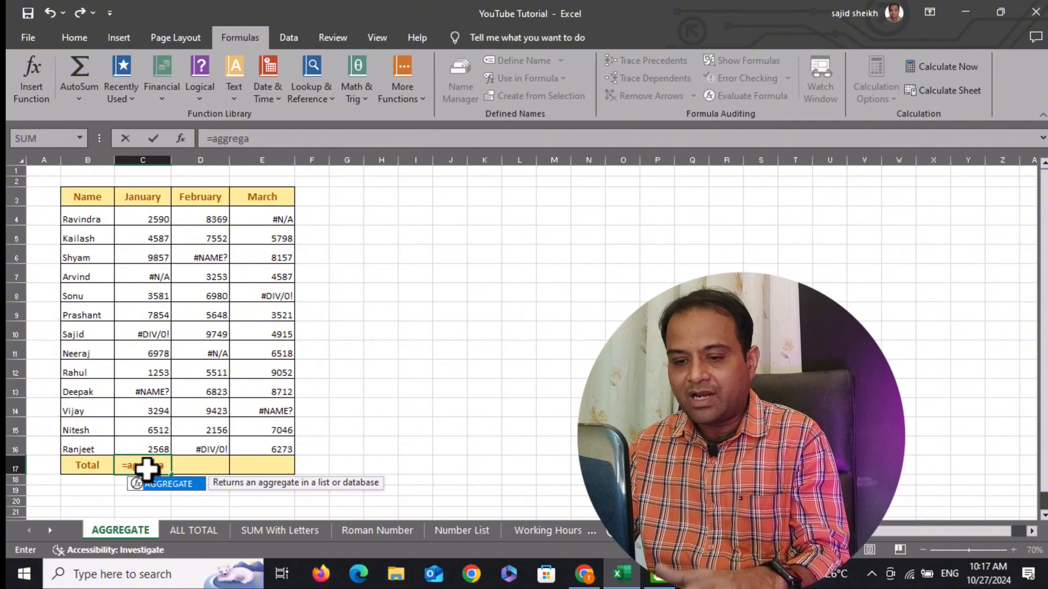
{"action": "key", "text": "Tab"}
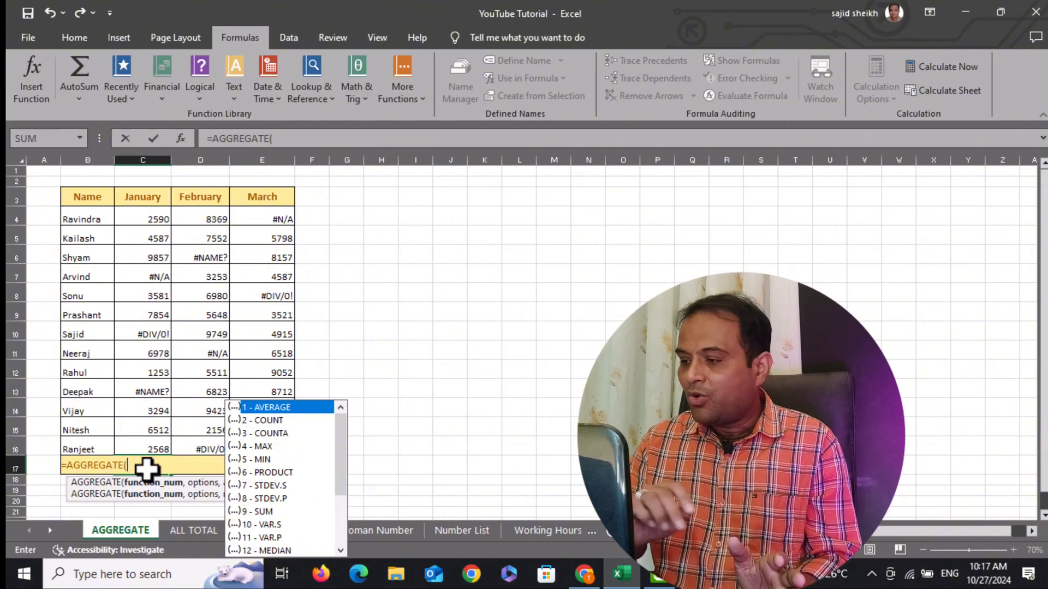
{"action": "type", "text": "9"}
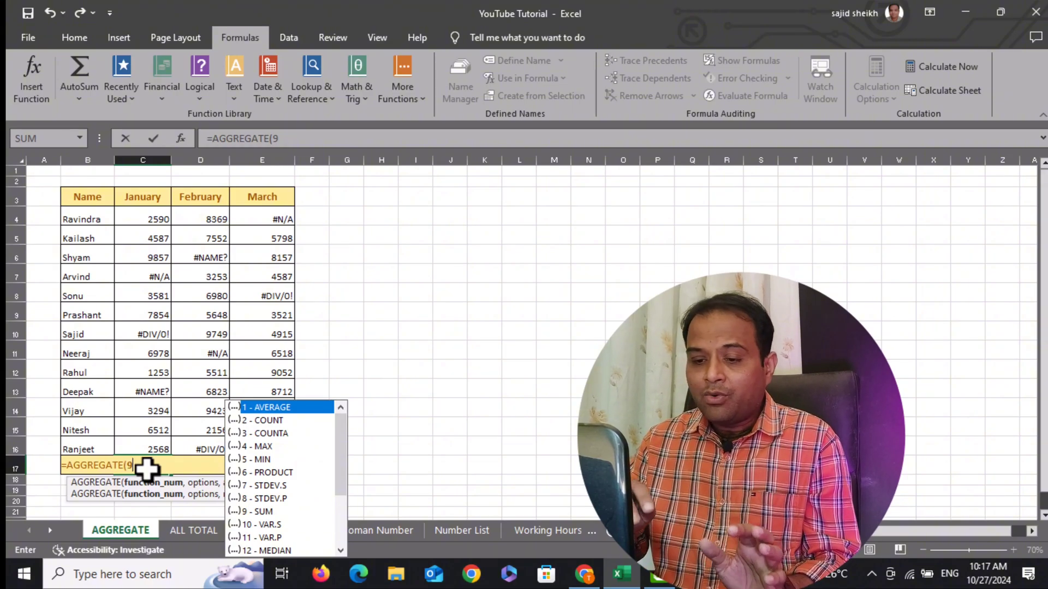
{"action": "type", "text": ","}
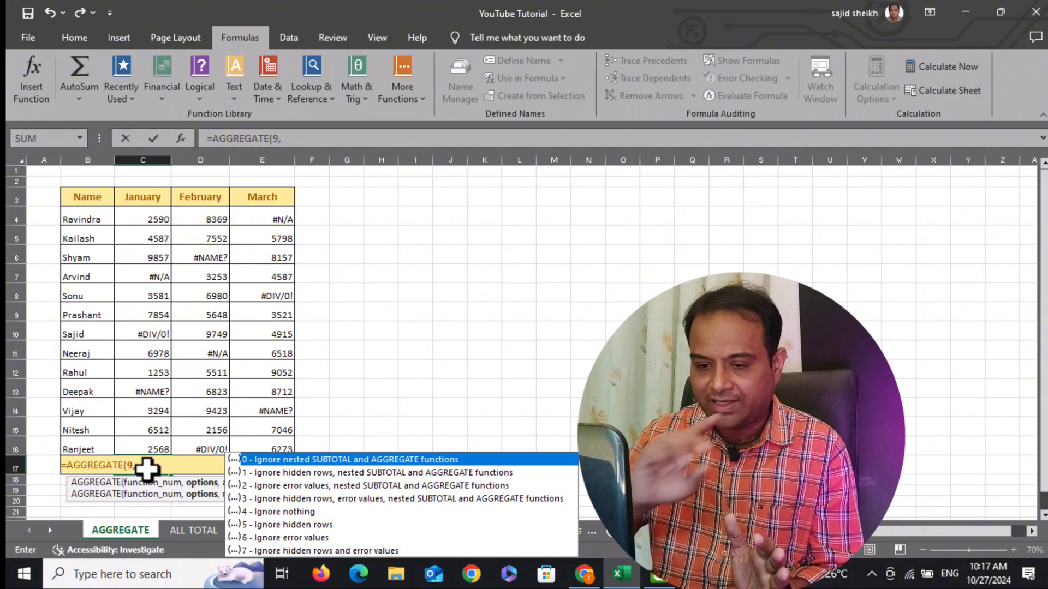
{"action": "type", "text": "6"}
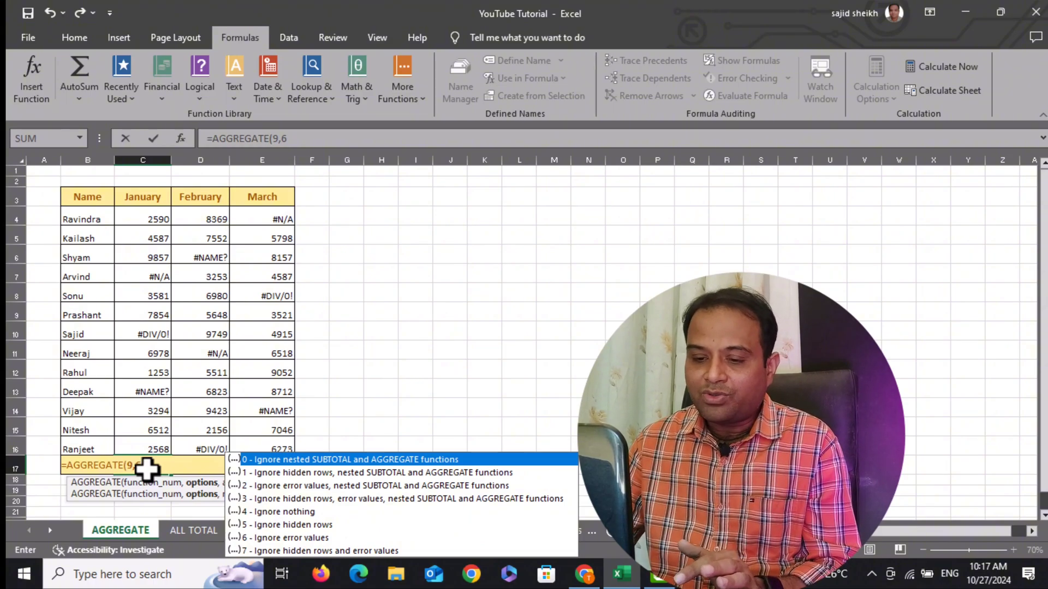
{"action": "type", "text": ","}
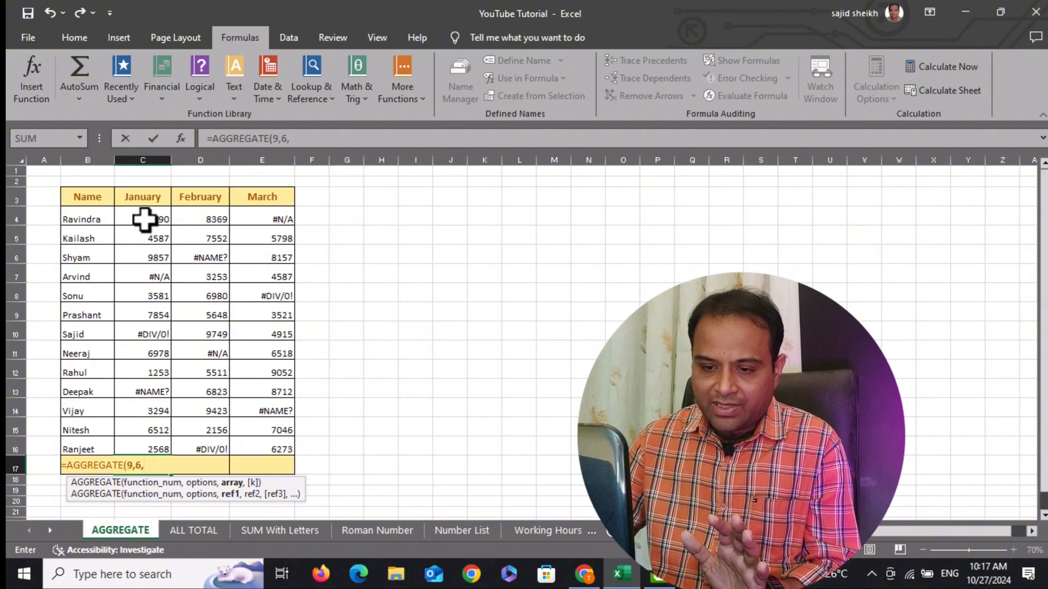
{"action": "left_click_drag", "start_coordinate": [143, 219], "coordinate": [148, 450]}
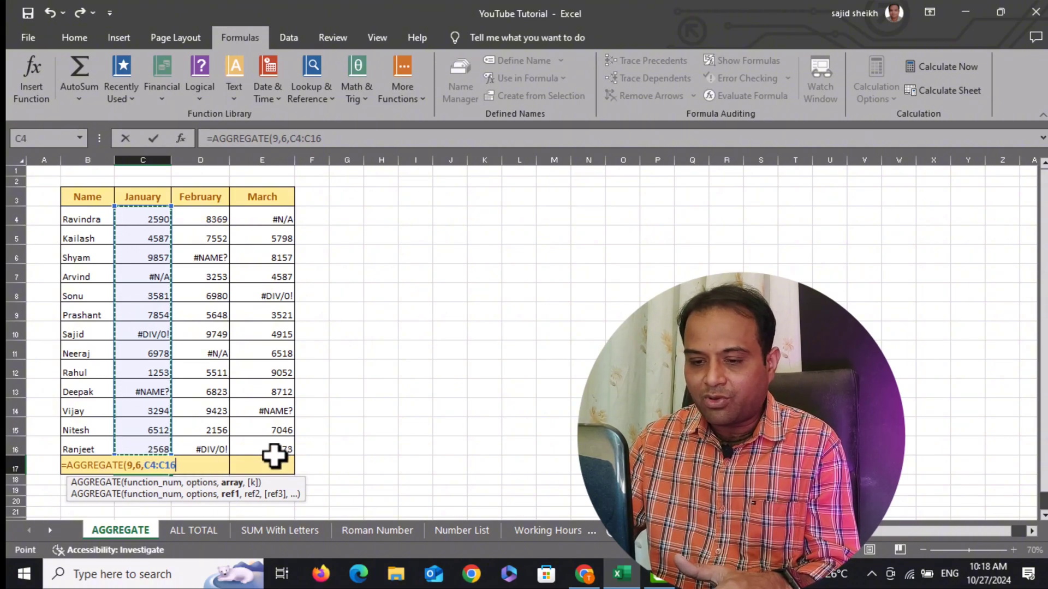
{"action": "type", "text": ")"}
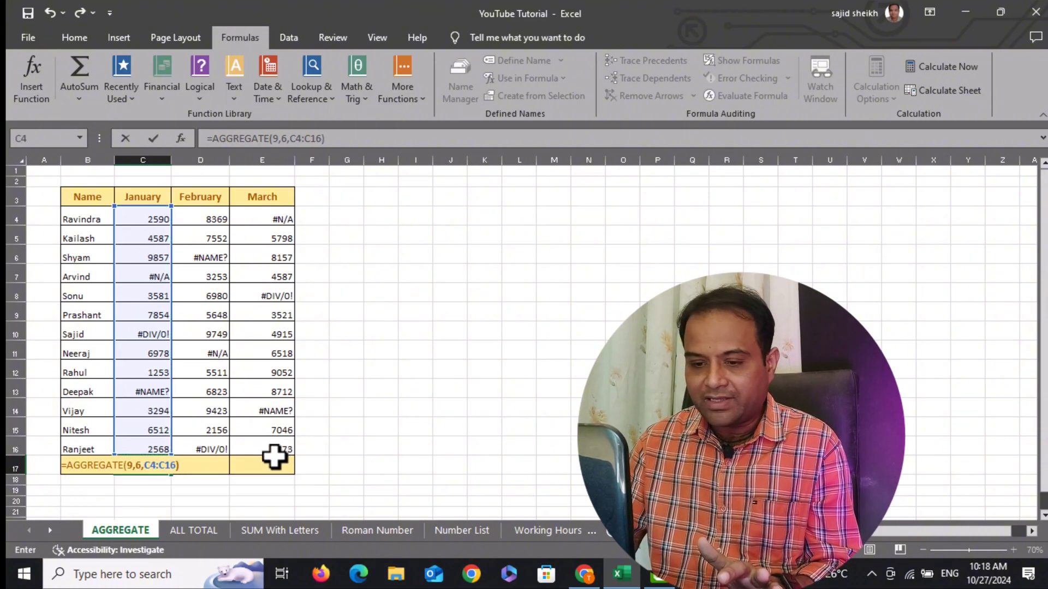
{"action": "key", "text": "Return"}
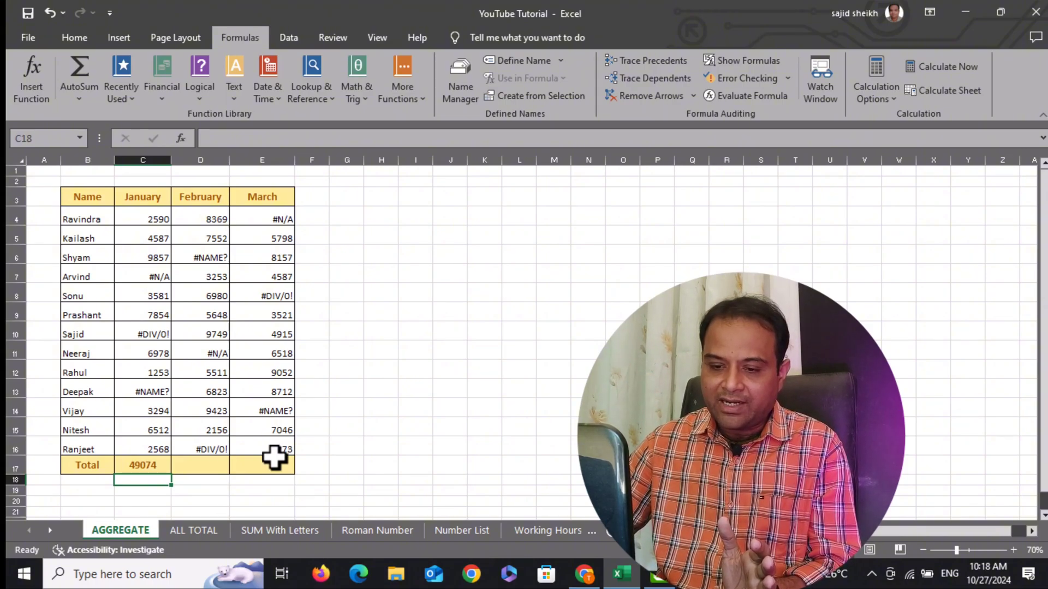
Copy the January total formula from C17 across to the February and March totals in D17:E17.
{"action": "left_click", "coordinate": [150, 464]}
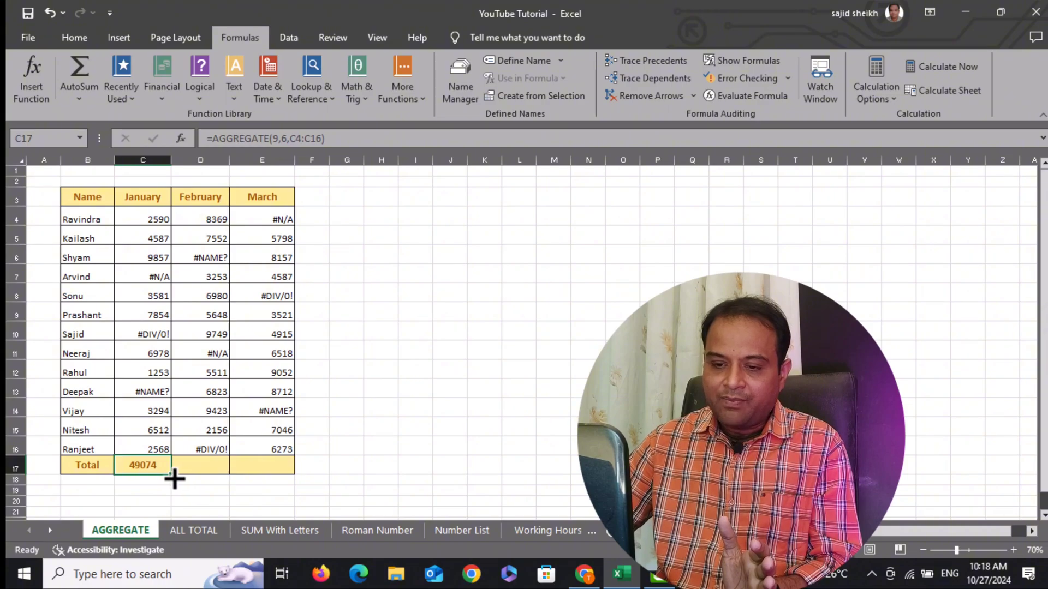
{"action": "left_click_drag", "start_coordinate": [171, 479], "coordinate": [280, 479]}
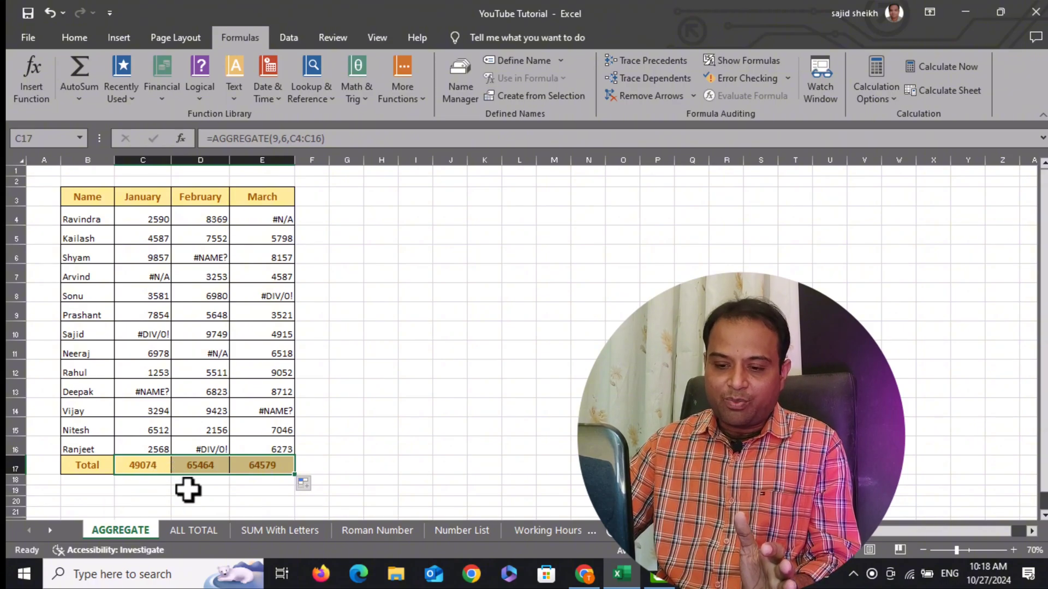
Switch to the ALL TOTAL worksheet with the quarterly sales table.
{"action": "left_click", "coordinate": [189, 531]}
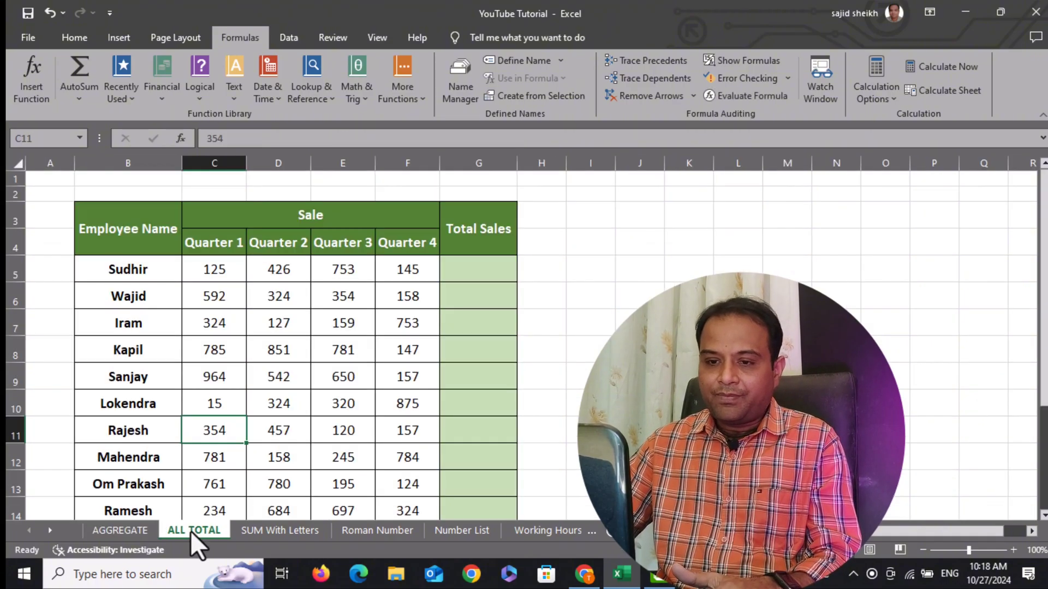
{"action": "scroll", "coordinate": [369, 311], "scroll_direction": "down", "scroll_amount": 2}
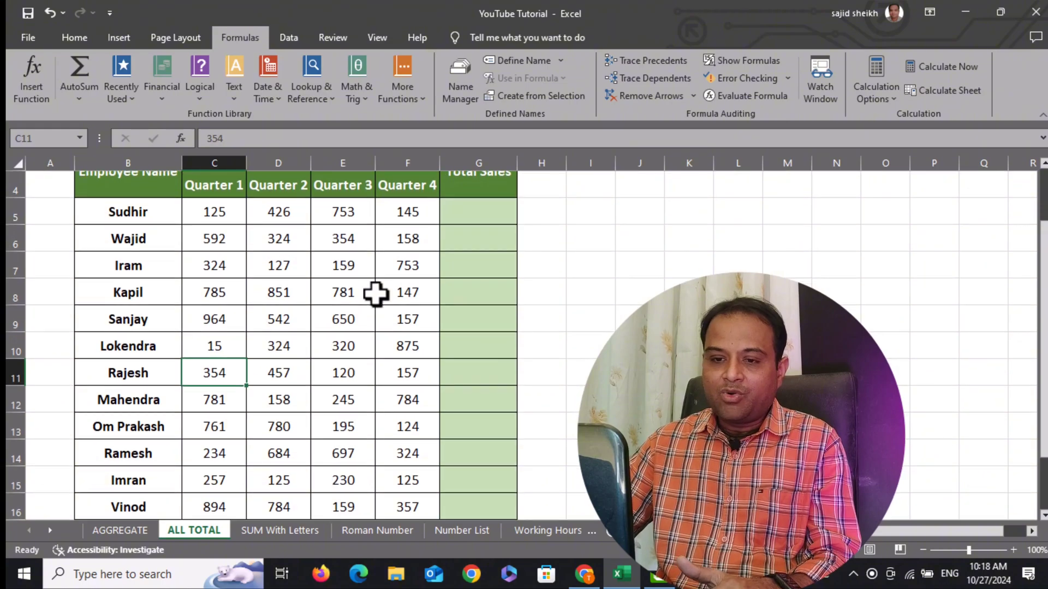
{"action": "scroll", "coordinate": [377, 303], "scroll_direction": "down", "scroll_amount": 1}
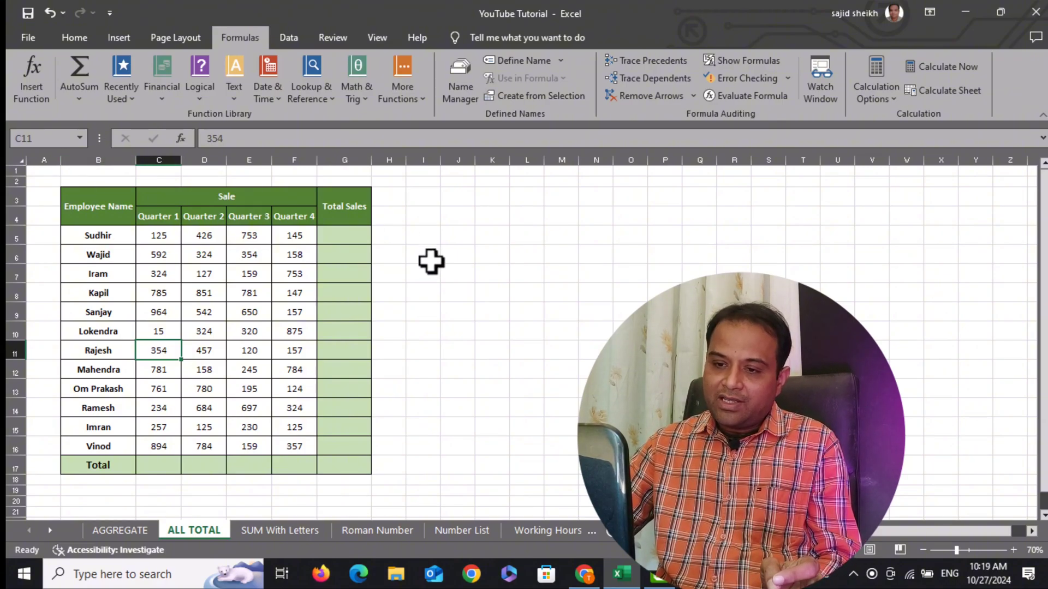
Try to total the employees' sales by AutoSumming C5:F5 into G5 and filling down to G17, and clear the results.
{"action": "left_click_drag", "start_coordinate": [158, 244], "coordinate": [321, 240]}
{"action": "left_click", "coordinate": [346, 240]}
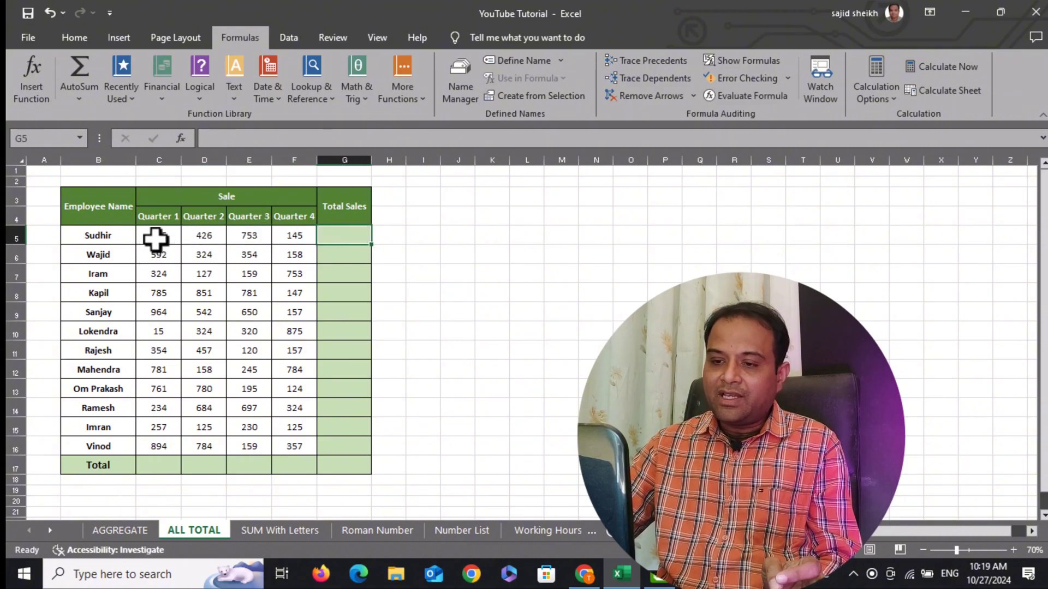
{"action": "left_click_drag", "start_coordinate": [157, 236], "coordinate": [332, 239]}
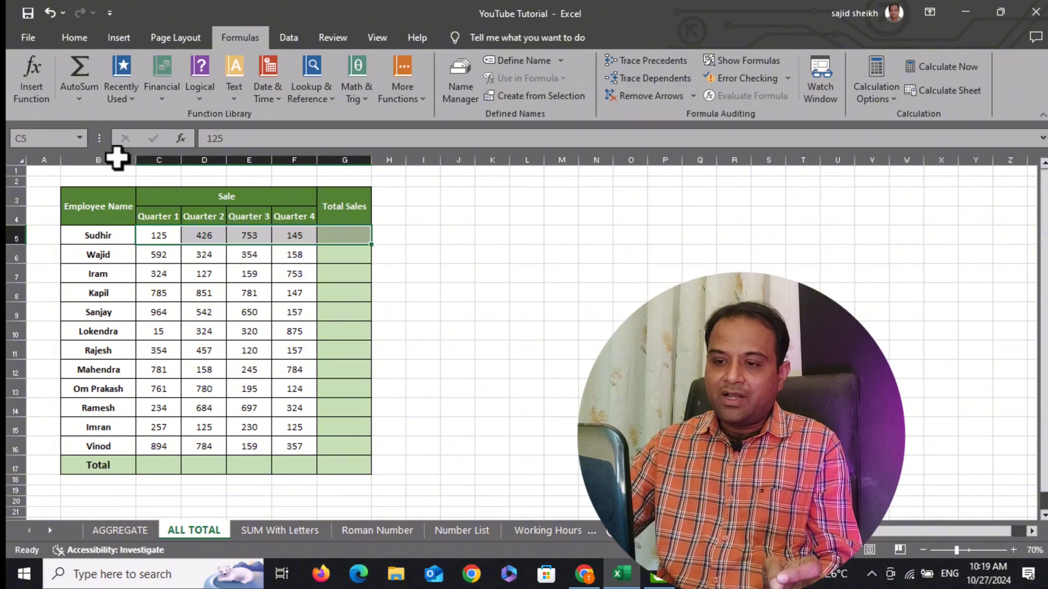
{"action": "left_click", "coordinate": [80, 64]}
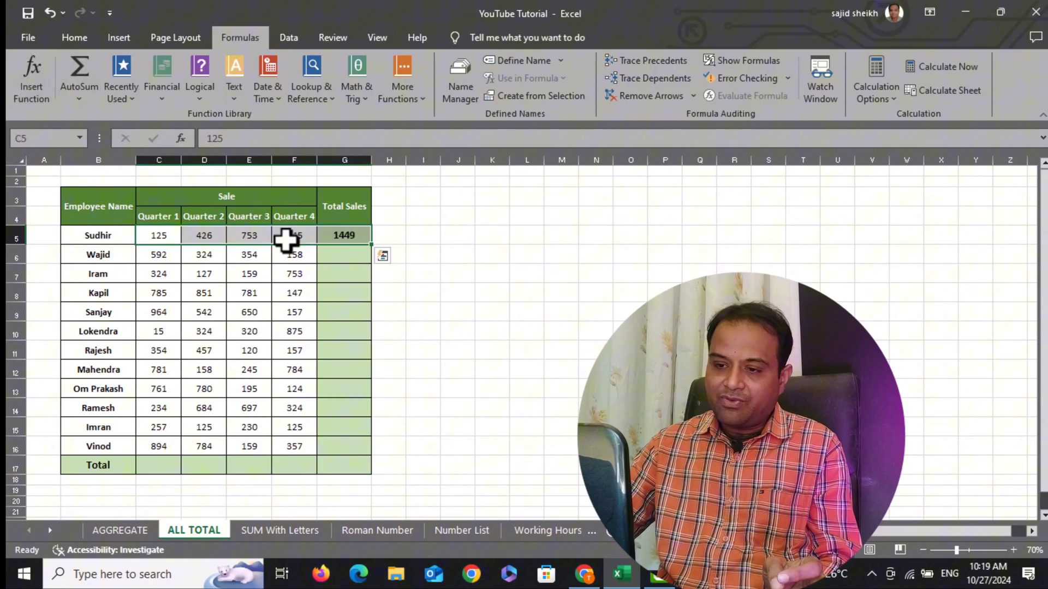
{"action": "left_click", "coordinate": [352, 235]}
{"action": "left_click_drag", "start_coordinate": [372, 248], "coordinate": [363, 470]}
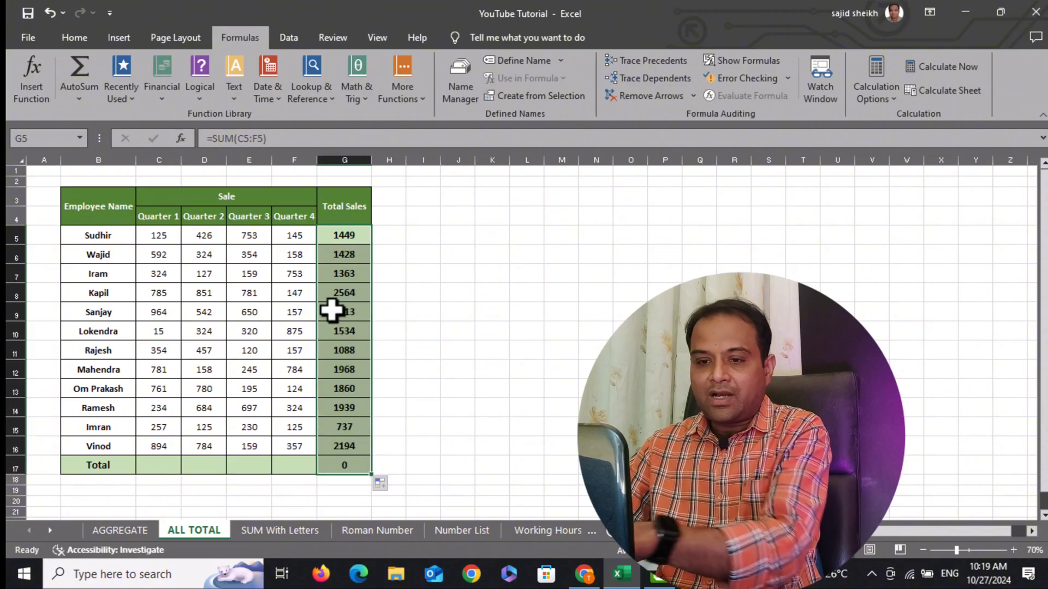
{"action": "key", "text": "Delete"}
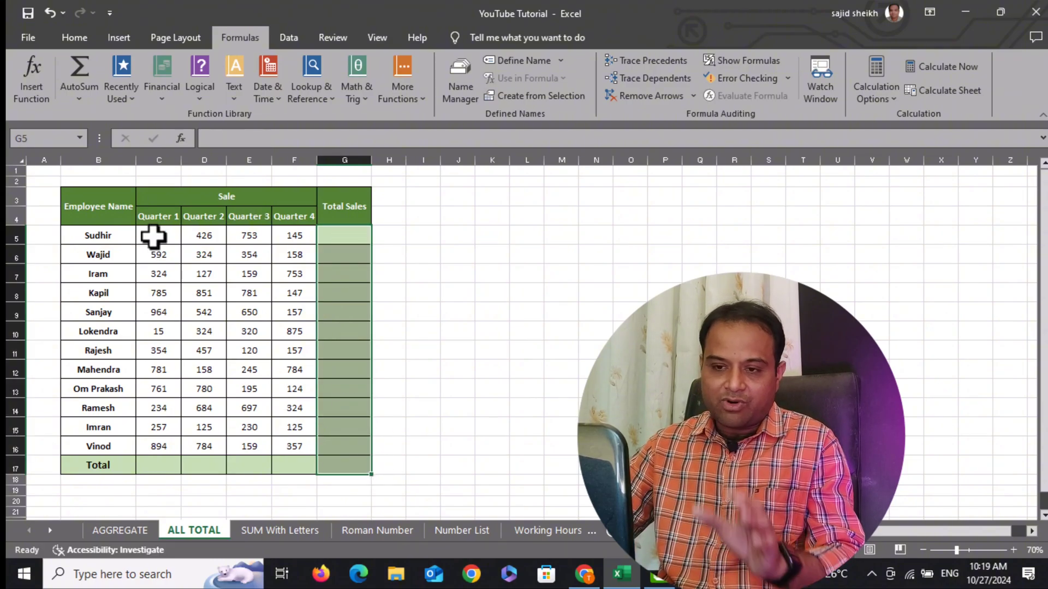
Try to total the quarters by AutoSumming Quarter 1 into C17 and filling across to G17, and clear the results.
{"action": "left_click_drag", "start_coordinate": [152, 234], "coordinate": [157, 458]}
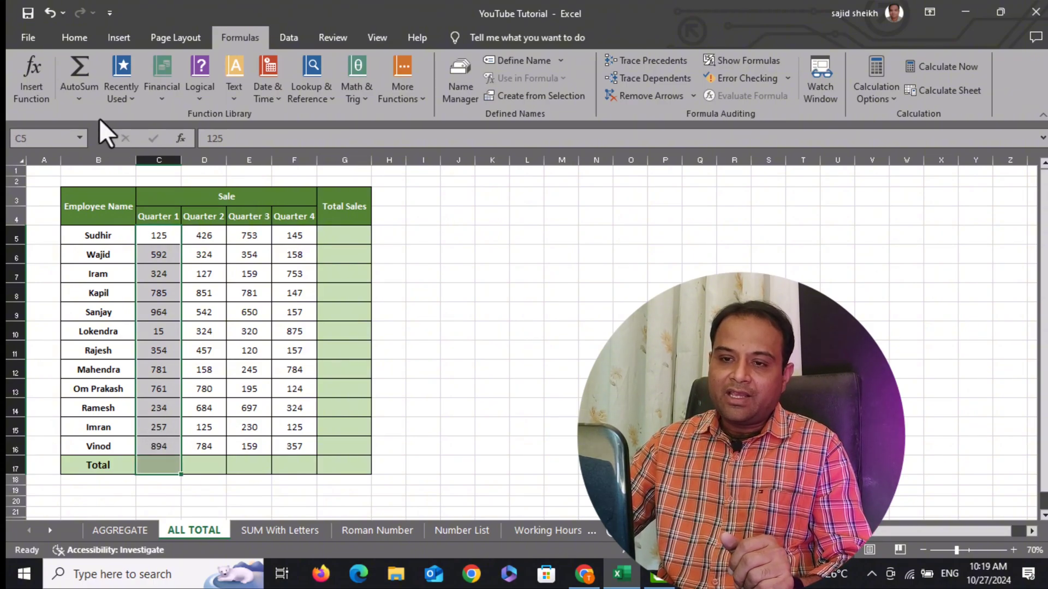
{"action": "left_click", "coordinate": [78, 65]}
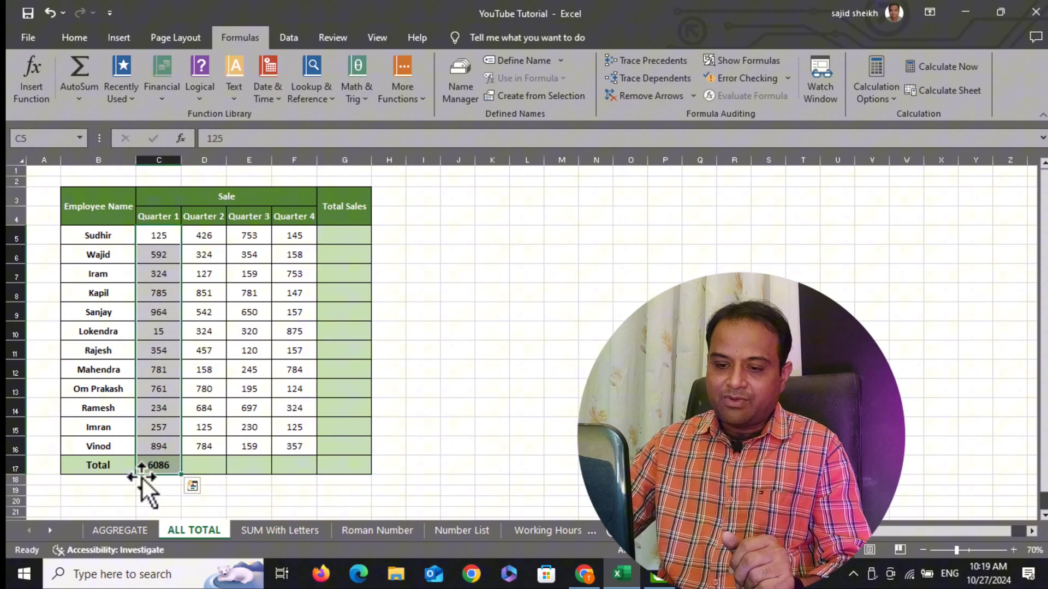
{"action": "left_click", "coordinate": [174, 468]}
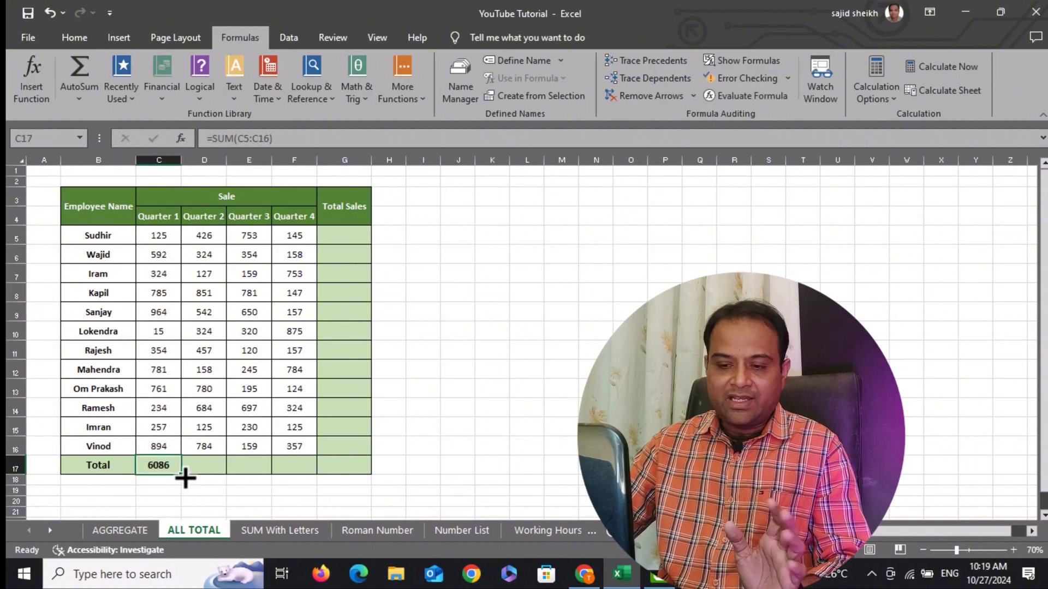
{"action": "left_click_drag", "start_coordinate": [181, 475], "coordinate": [346, 480]}
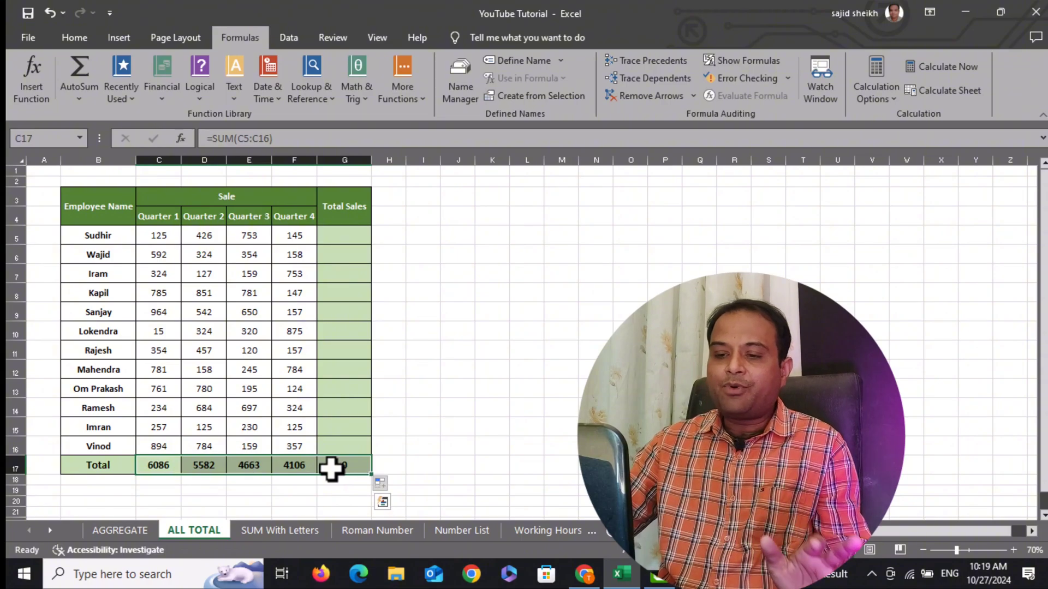
{"action": "key", "text": "Delete"}
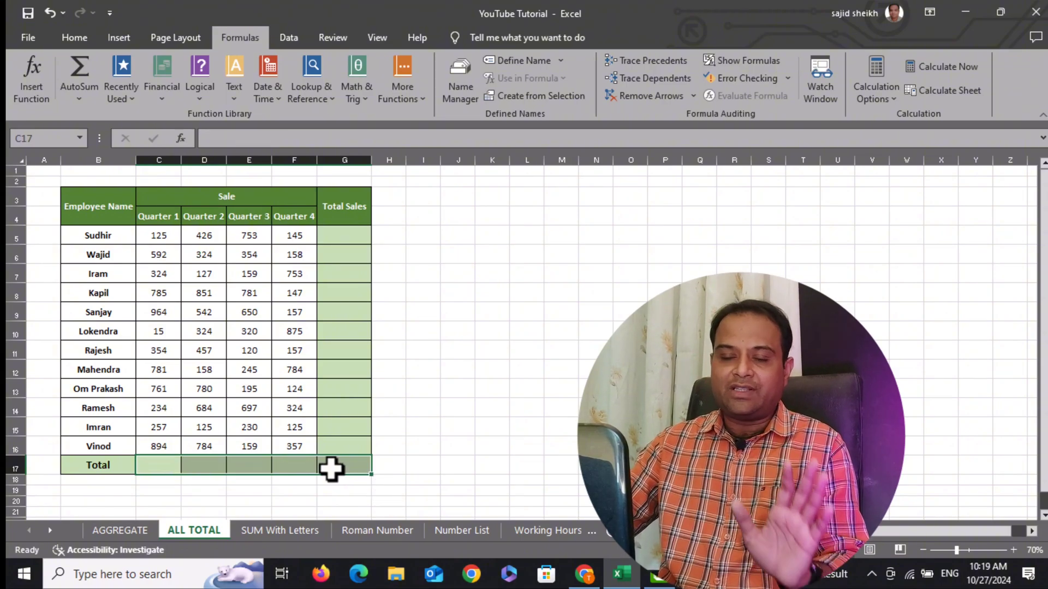
Total every employee row and quarter column at once by applying AutoSum to the range C5:G17.
{"action": "left_click", "coordinate": [326, 372]}
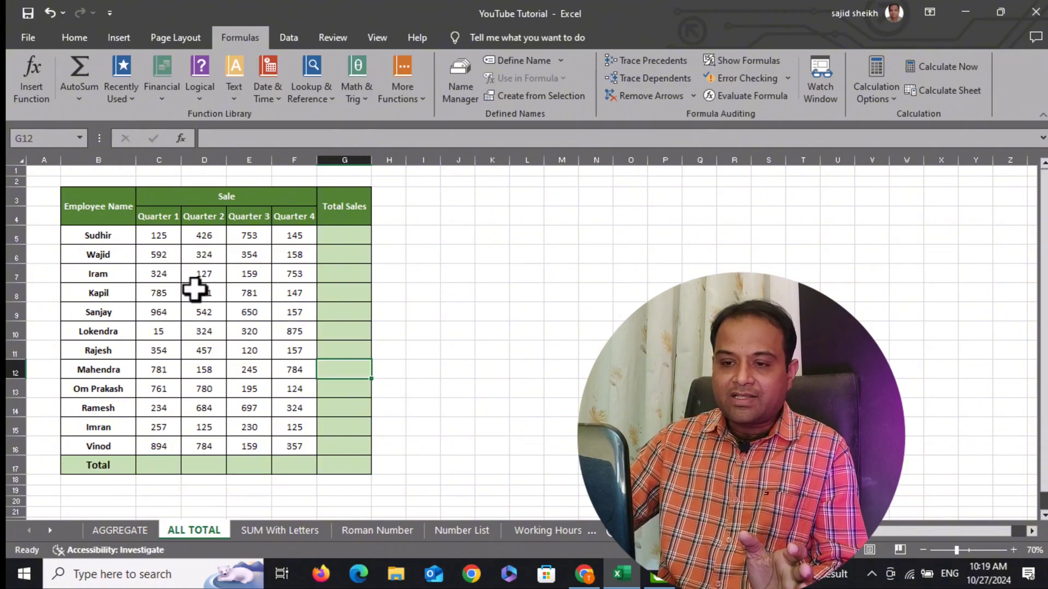
{"action": "left_click", "coordinate": [155, 237]}
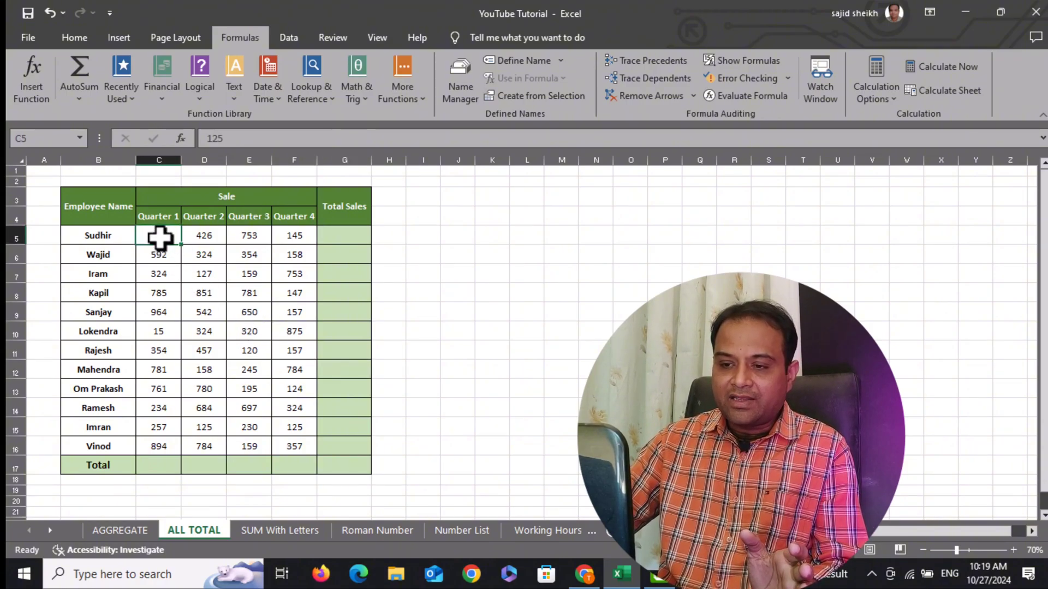
{"action": "left_click_drag", "start_coordinate": [155, 237], "coordinate": [338, 458]}
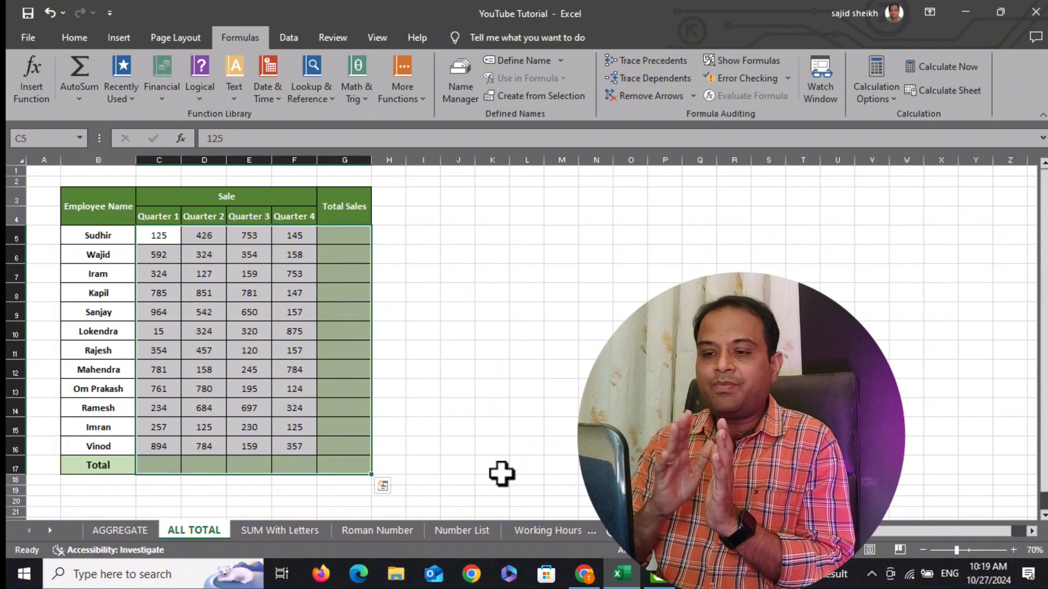
{"action": "key", "text": "alt+equal"}
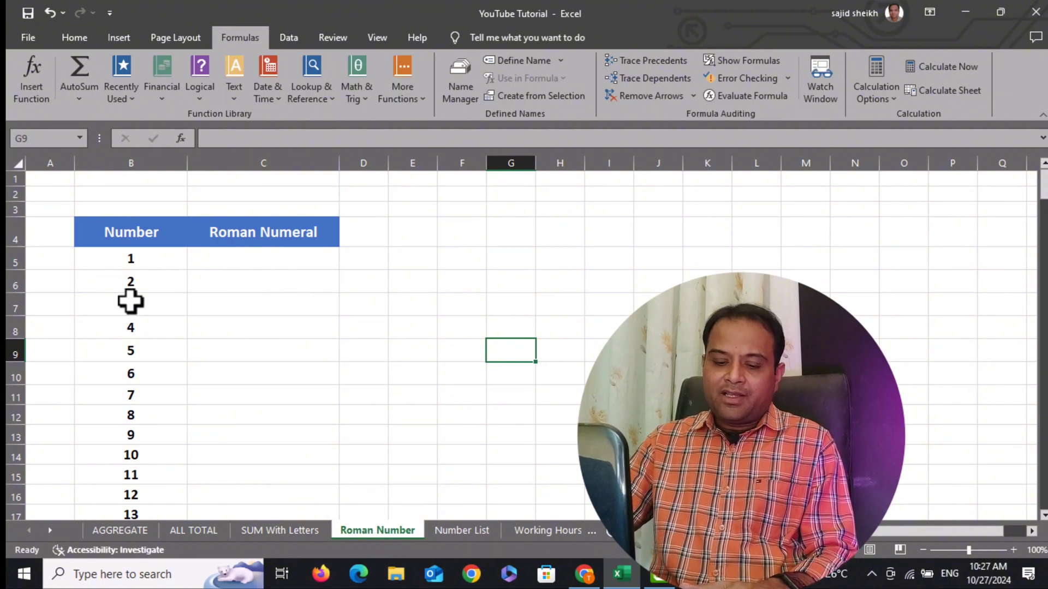
On the Roman Number worksheet, enter =ROMAN(B5) in C5 to convert the first number to a Roman numeral.
{"action": "scroll", "coordinate": [204, 281], "scroll_direction": "down", "scroll_amount": 1}
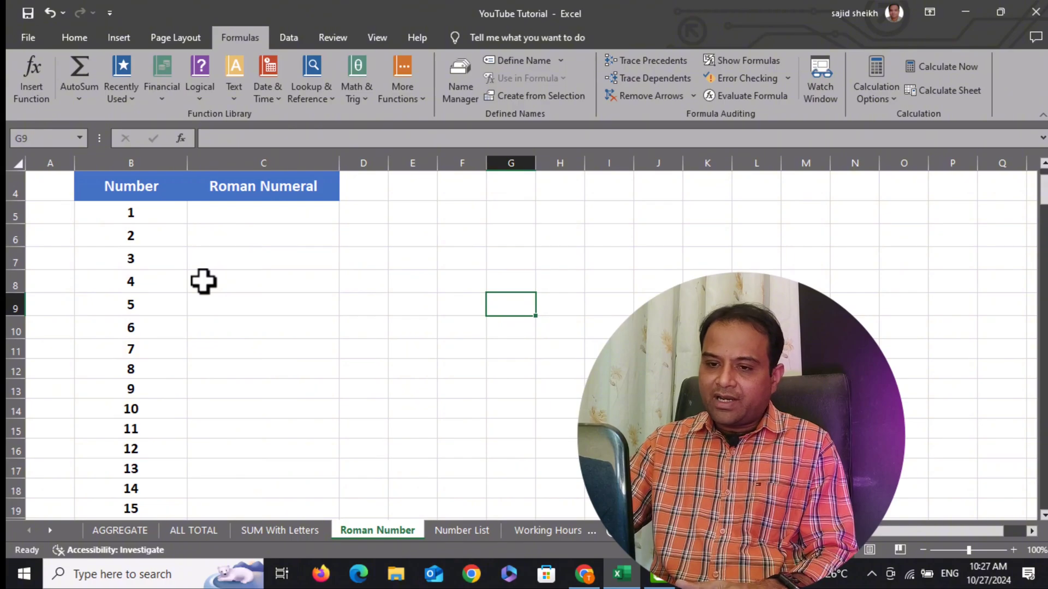
{"action": "scroll", "coordinate": [203, 281], "scroll_direction": "down", "scroll_amount": 3}
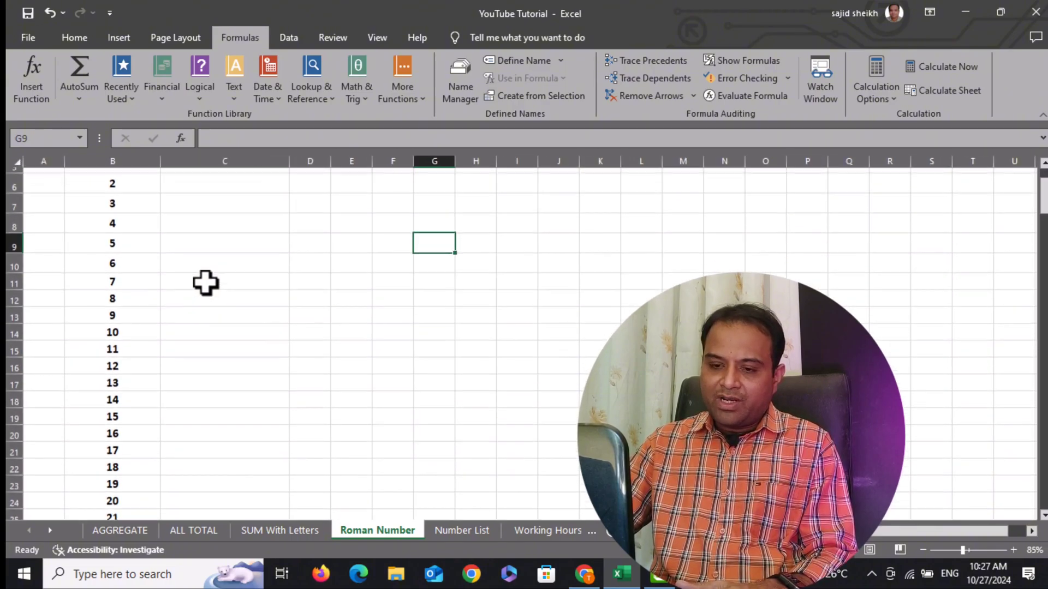
{"action": "scroll", "coordinate": [205, 283], "scroll_direction": "down", "scroll_amount": 14}
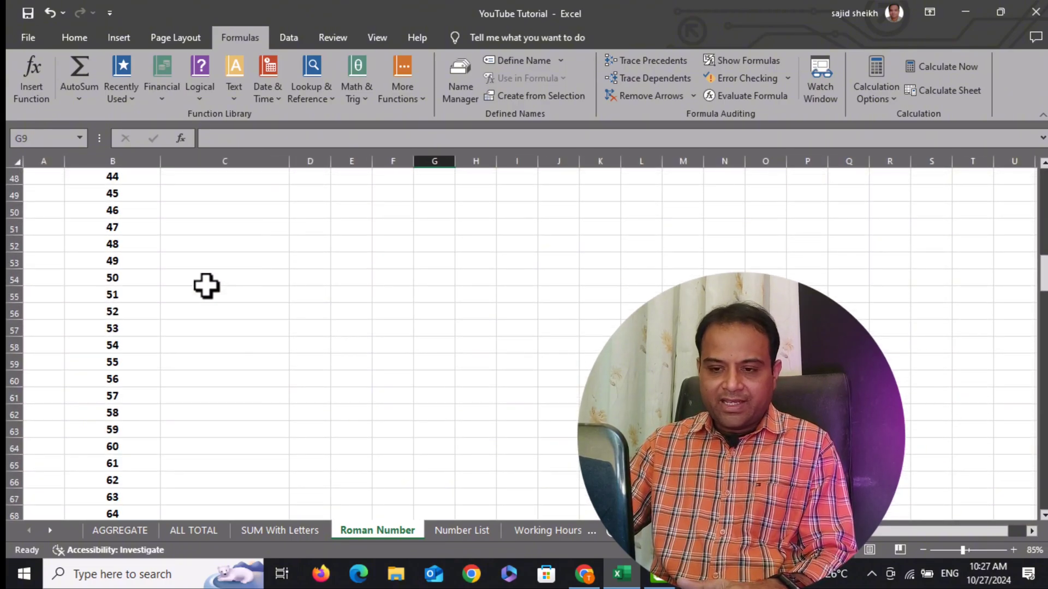
{"action": "scroll", "coordinate": [206, 286], "scroll_direction": "down", "scroll_amount": 14}
{"action": "scroll", "coordinate": [206, 287], "scroll_direction": "up", "scroll_amount": 8}
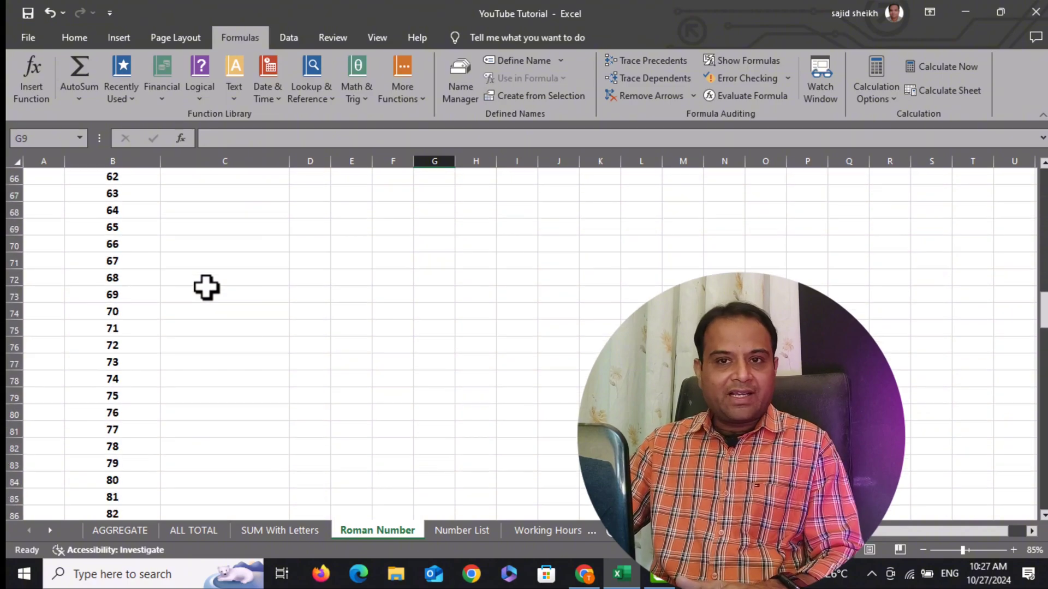
{"action": "scroll", "coordinate": [207, 287], "scroll_direction": "up", "scroll_amount": 20}
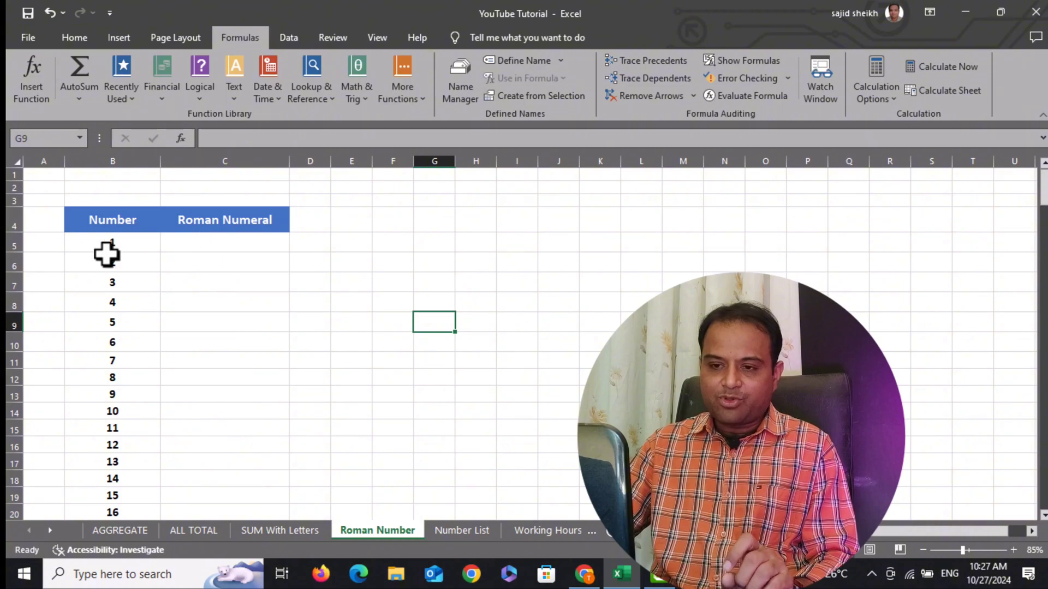
{"action": "left_click", "coordinate": [215, 246]}
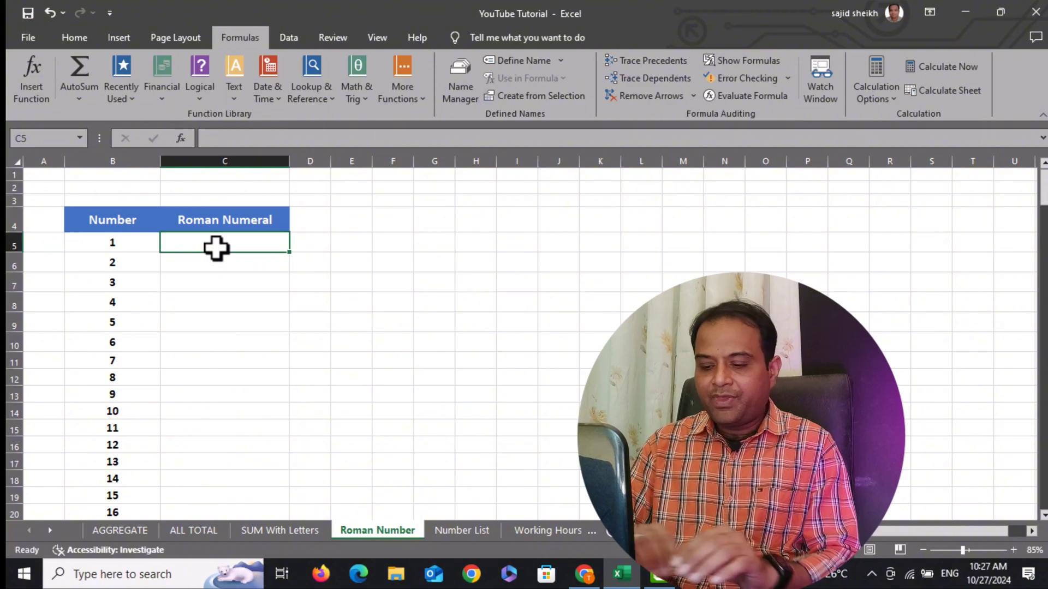
{"action": "type", "text": "="}
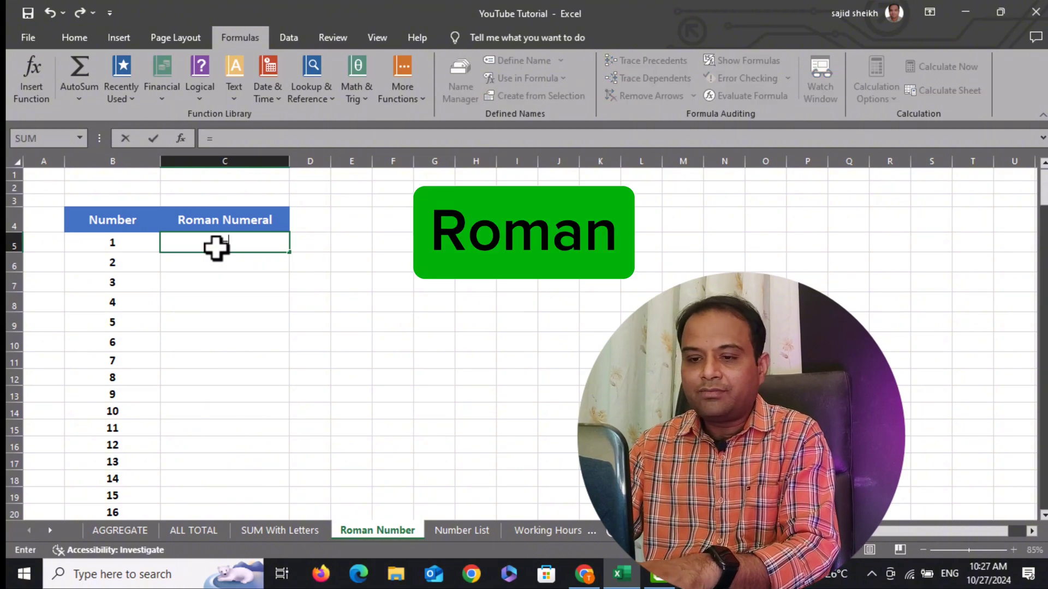
{"action": "type", "text": "roman"}
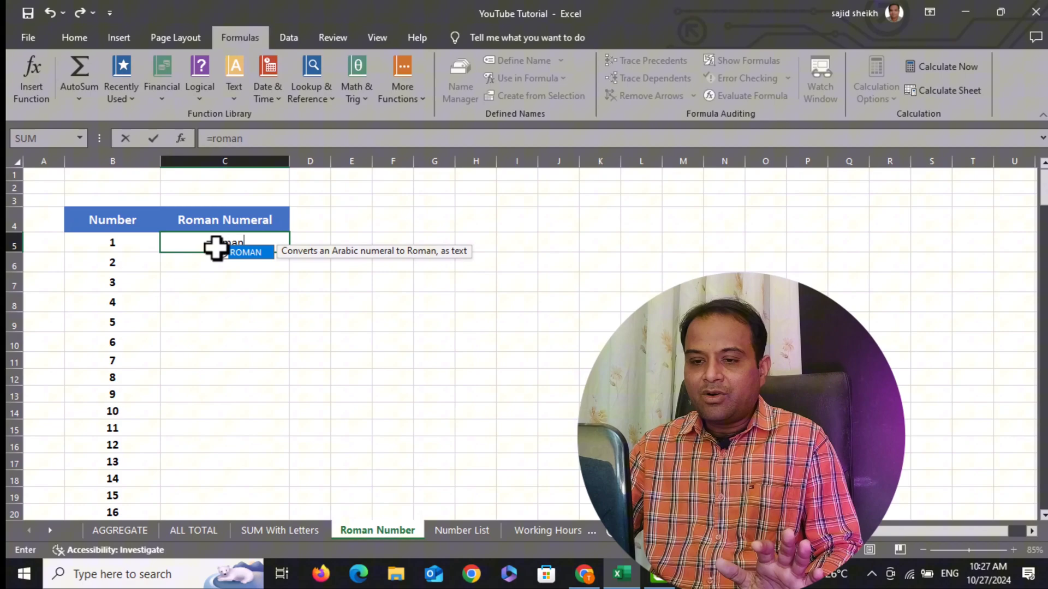
{"action": "key", "text": "Tab"}
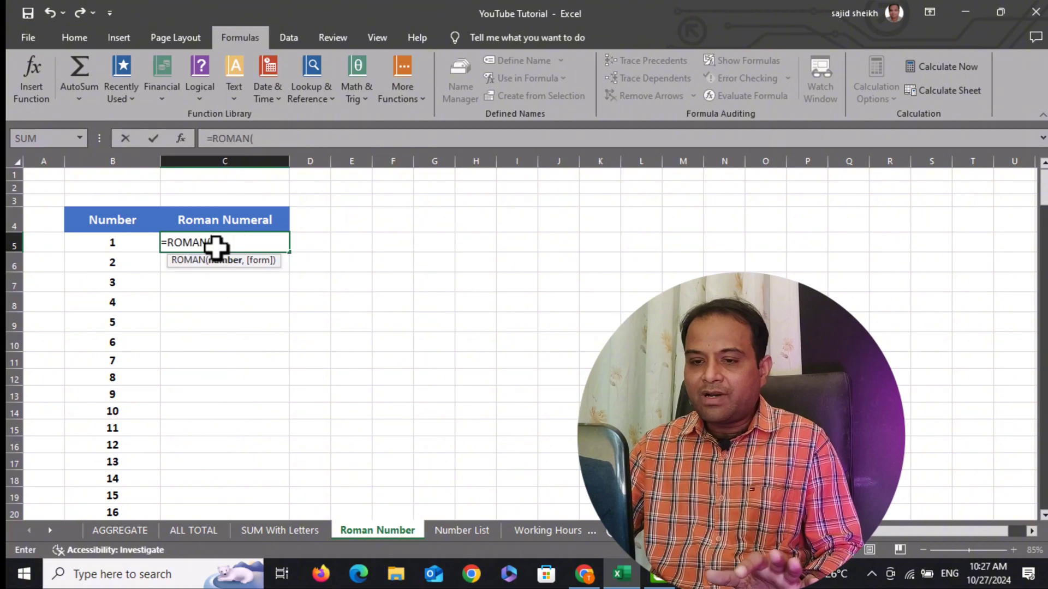
{"action": "left_click", "coordinate": [119, 248]}
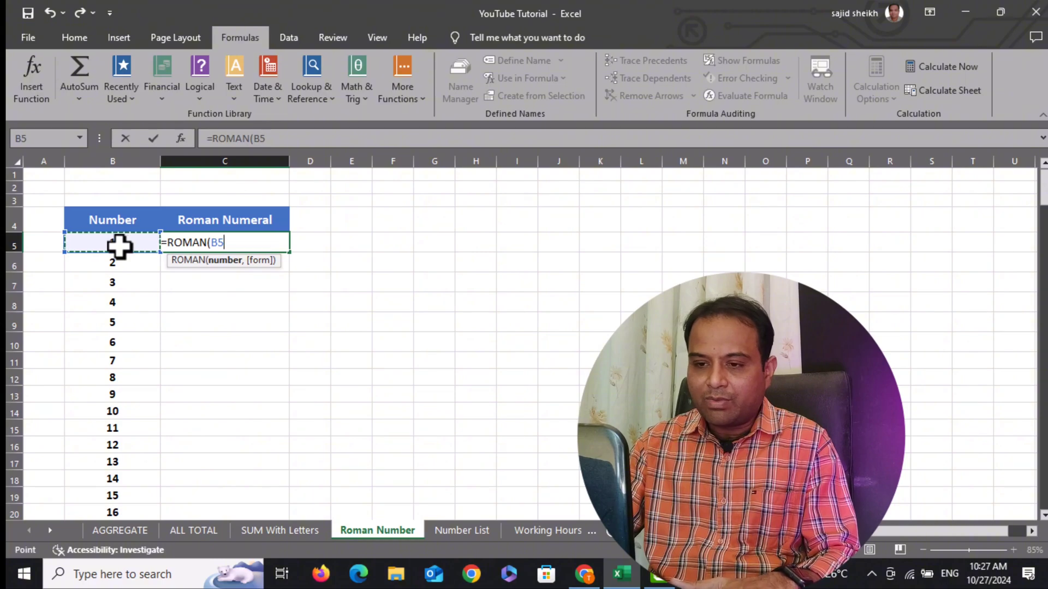
{"action": "type", "text": ")"}
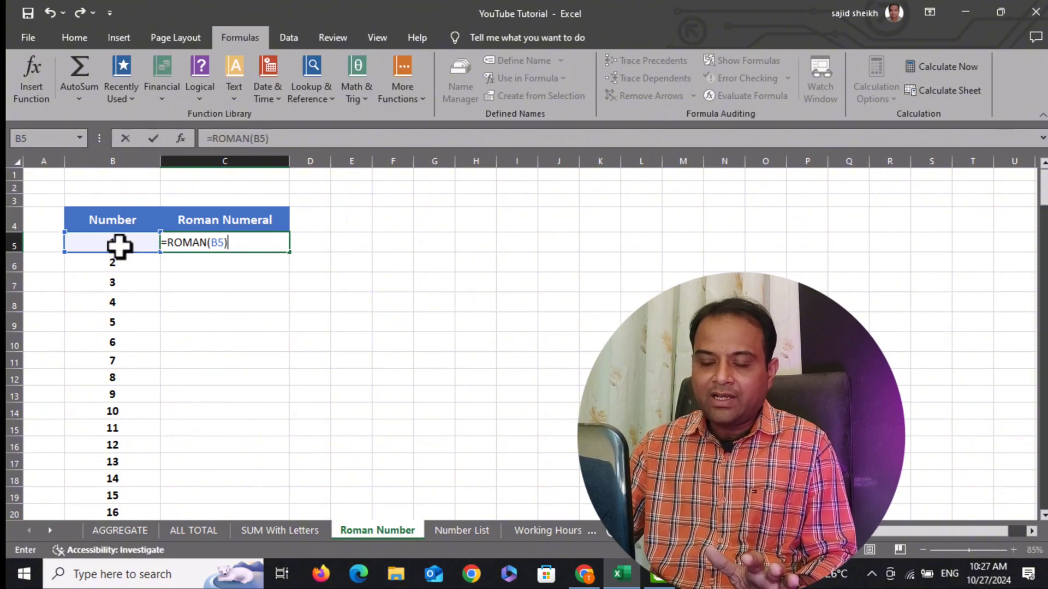
{"action": "key", "text": "Return"}
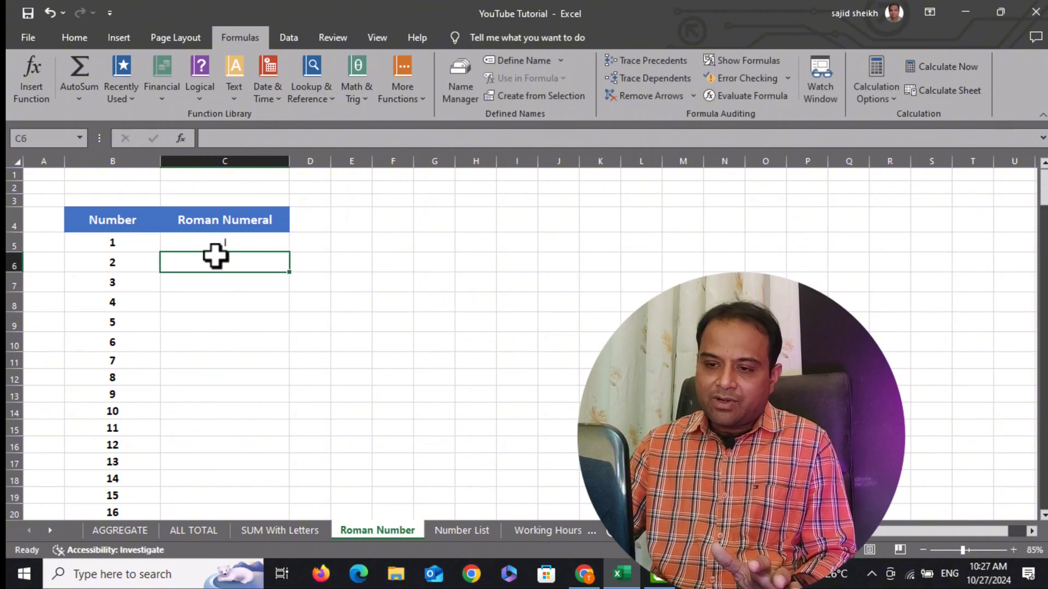
Fill the ROMAN formula from C5 down the Roman Numeral column to C104 and review the converted numbers.
{"action": "left_click", "coordinate": [221, 245]}
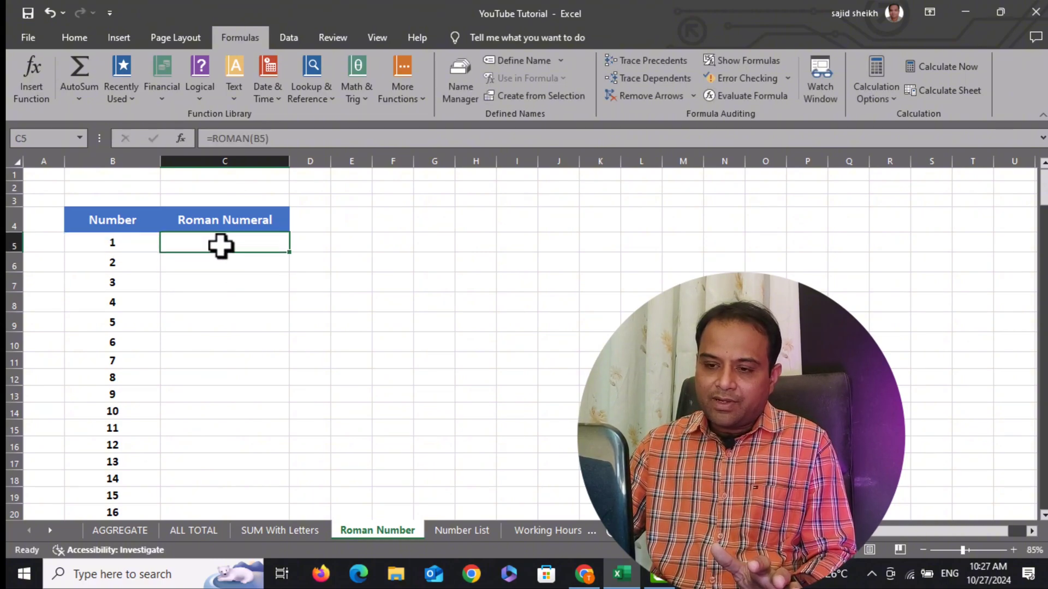
{"action": "double_click", "coordinate": [290, 253]}
{"action": "scroll", "coordinate": [252, 279], "scroll_direction": "down", "scroll_amount": 6}
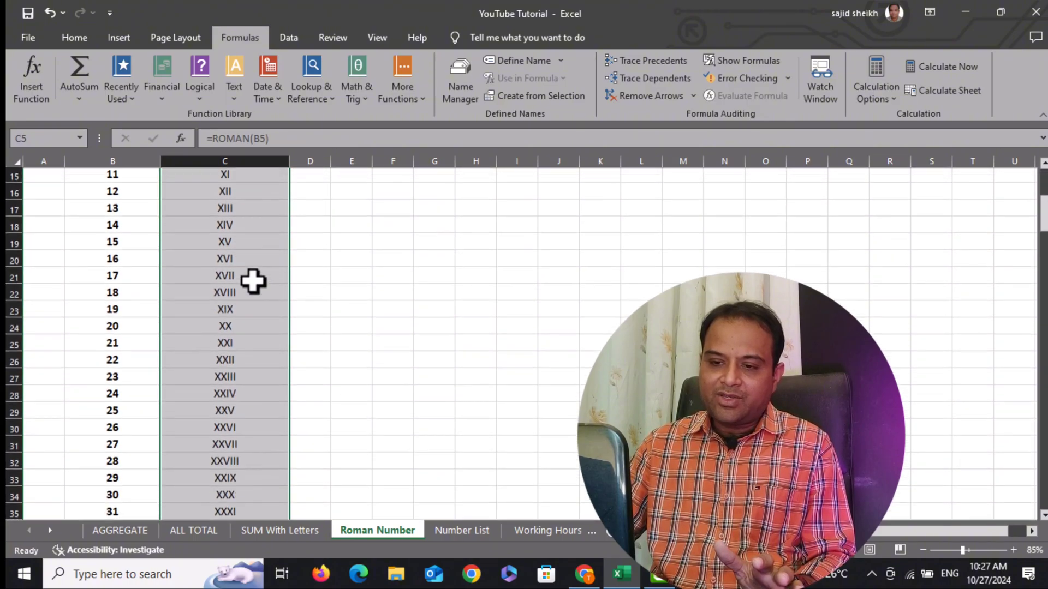
{"action": "scroll", "coordinate": [253, 283], "scroll_direction": "down", "scroll_amount": 15}
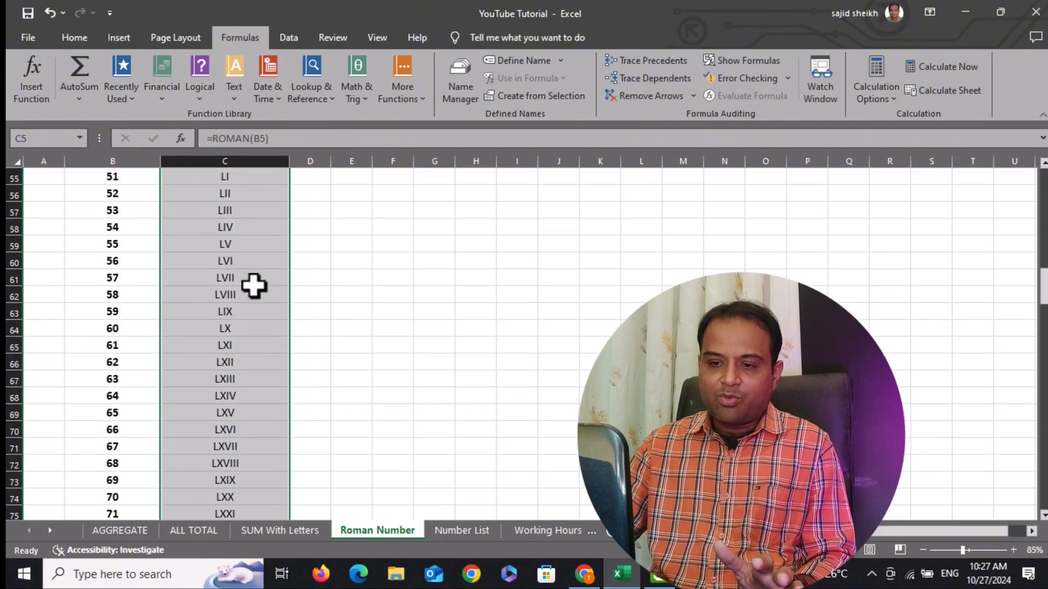
{"action": "scroll", "coordinate": [254, 285], "scroll_direction": "down", "scroll_amount": 9}
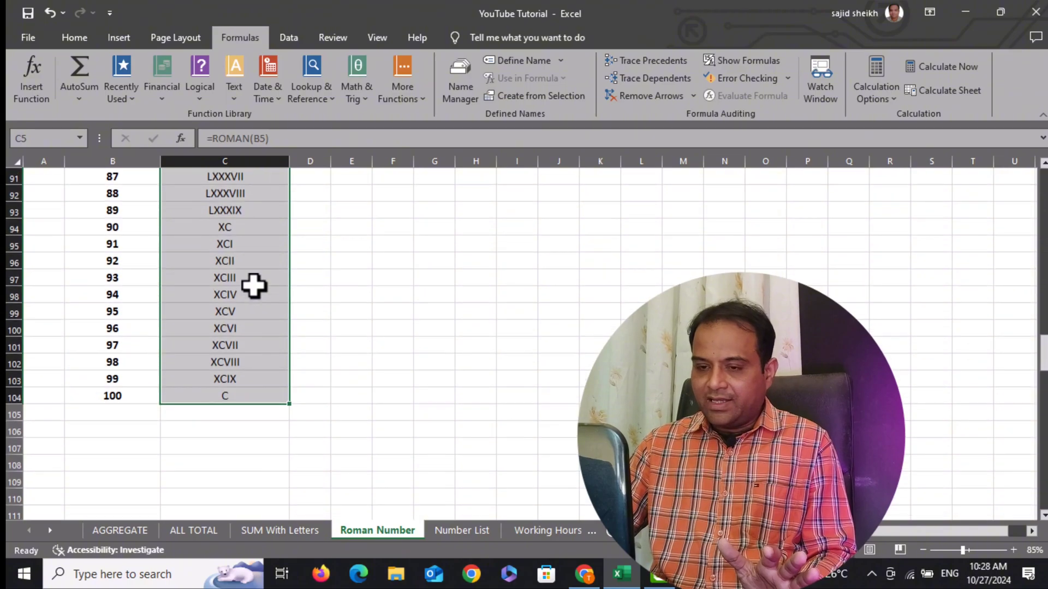
{"action": "scroll", "coordinate": [252, 294], "scroll_direction": "up", "scroll_amount": 16}
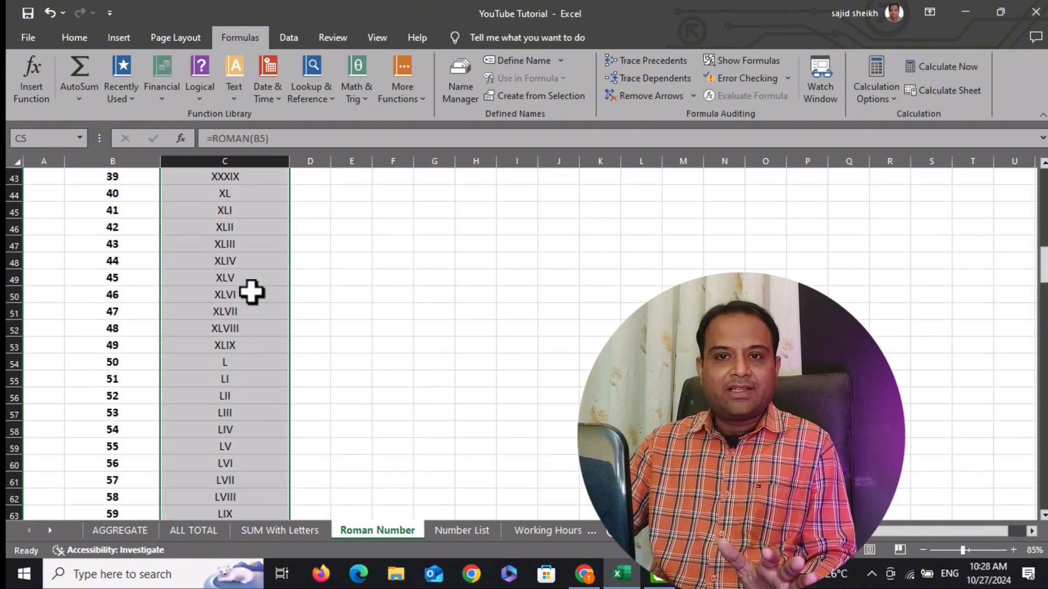
{"action": "left_click", "coordinate": [259, 281]}
{"action": "scroll", "coordinate": [258, 283], "scroll_direction": "up", "scroll_amount": 9}
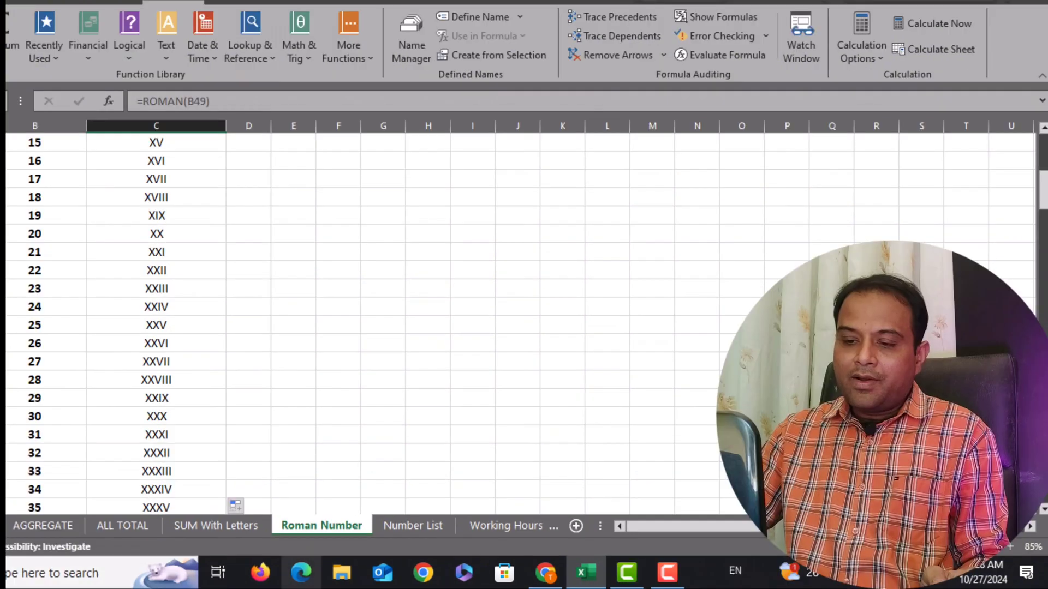
Switch to the Number List worksheet.
{"action": "left_click", "coordinate": [406, 536]}
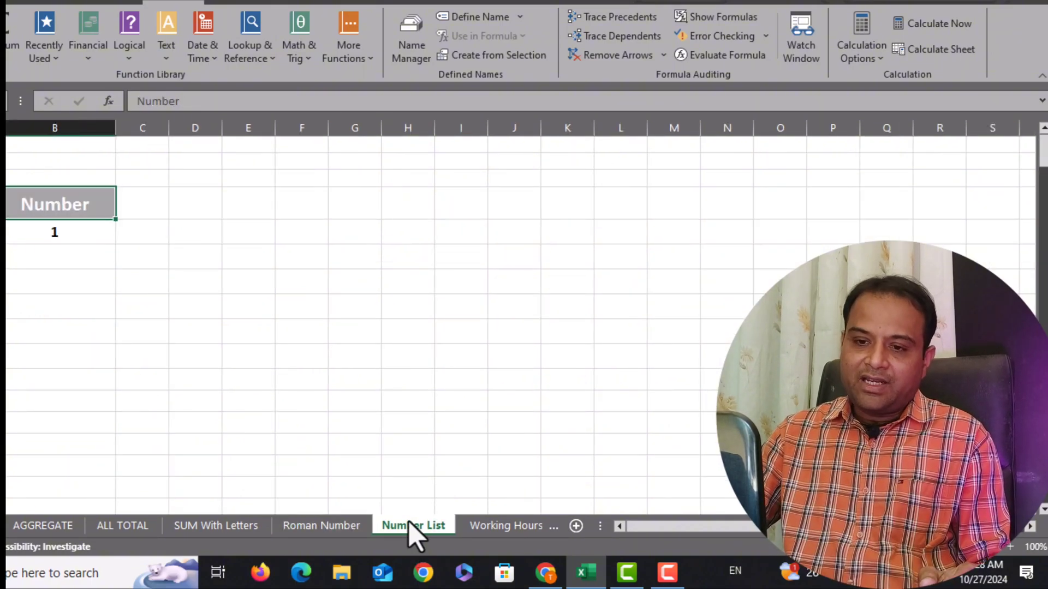
Try to build the number list manually by entering 1, 2, 3, 4 and 5 in consecutive cells below the Number header.
{"action": "left_click", "coordinate": [68, 241]}
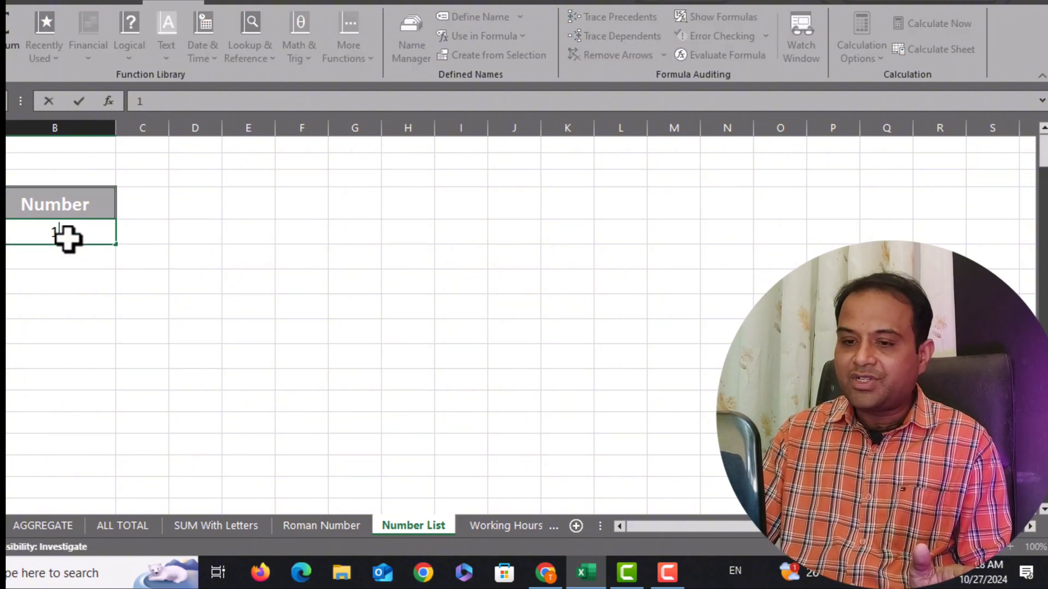
{"action": "key", "text": "Return"}
{"action": "type", "text": "2"}
{"action": "key", "text": "Return"}
{"action": "type", "text": "3"}
{"action": "key", "text": "Return"}
{"action": "type", "text": "4"}
{"action": "key", "text": "Return"}
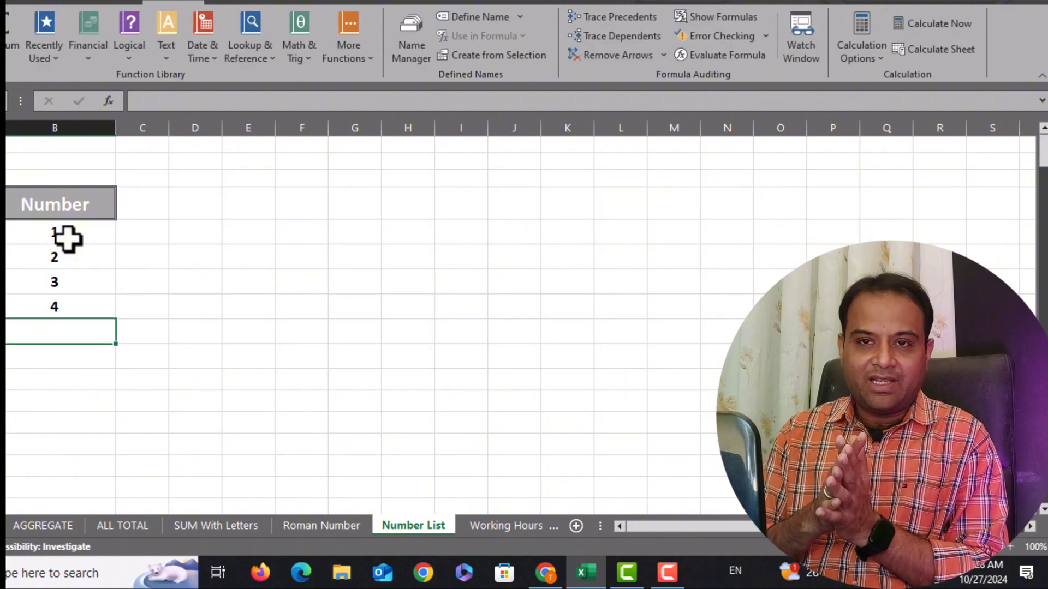
{"action": "type", "text": "5"}
{"action": "key", "text": "Return"}
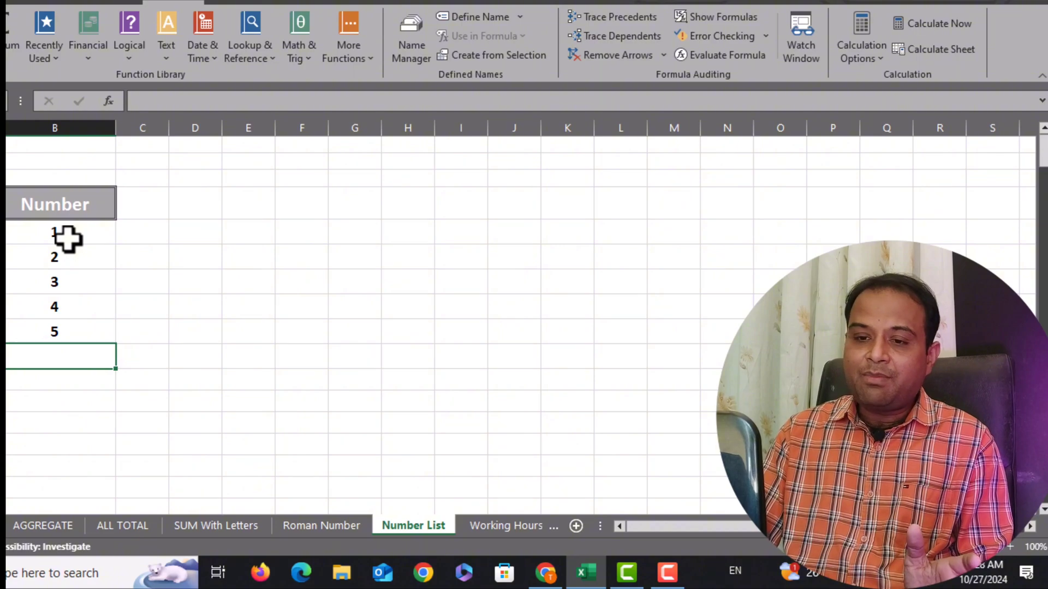
Clear the manually entered numbers 2 to 5, keeping the 1 below the Number header.
{"action": "key", "text": "Up"}
{"action": "key", "text": "Up"}
{"action": "key", "text": "Up"}
{"action": "key", "text": "Up"}
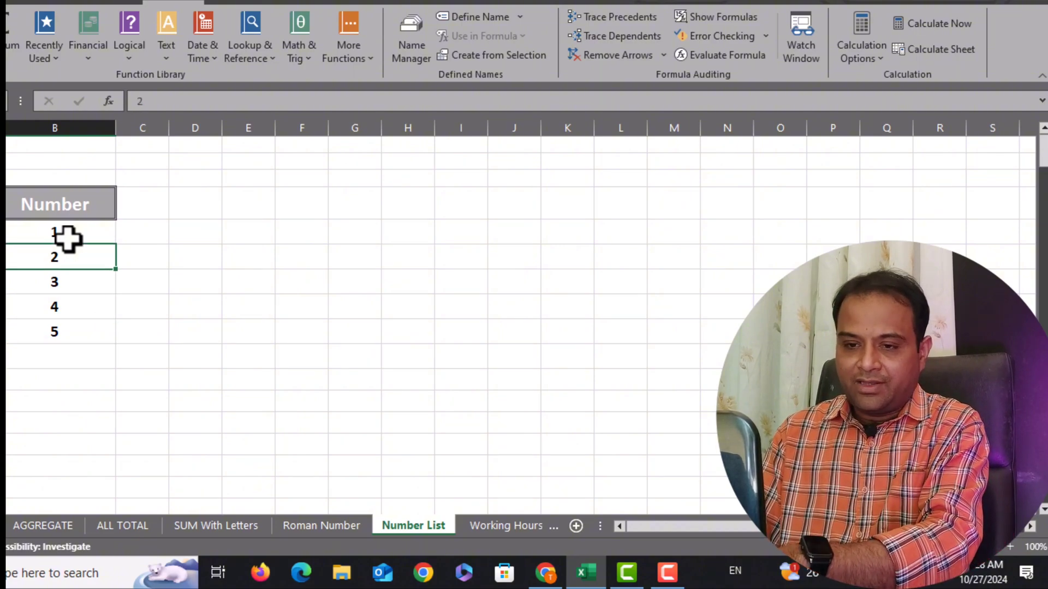
{"action": "key", "text": "shift+Down"}
{"action": "key", "text": "shift+Down"}
{"action": "key", "text": "shift+Down"}
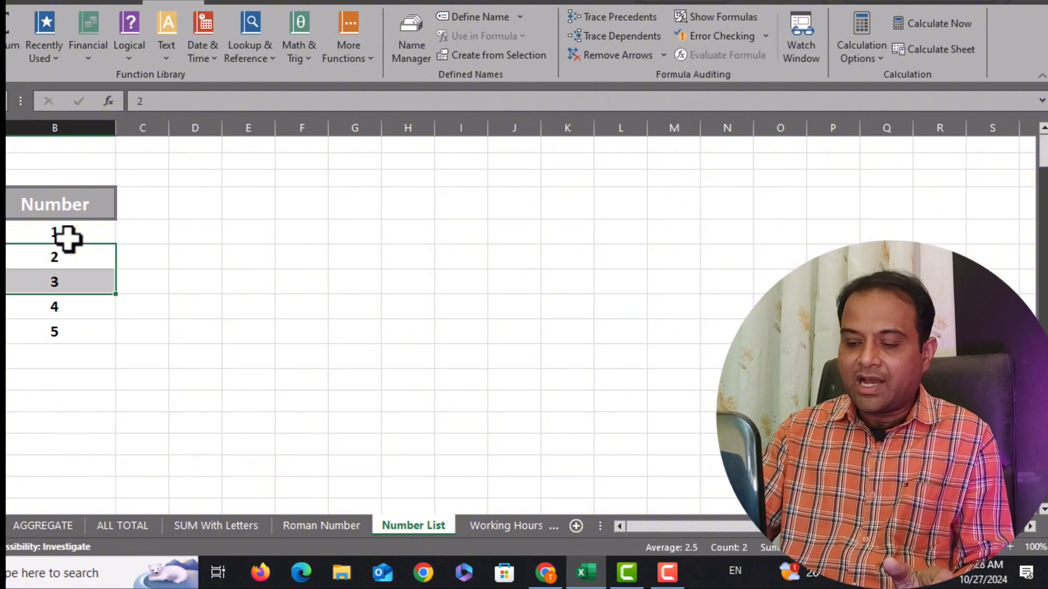
{"action": "key", "text": "Delete"}
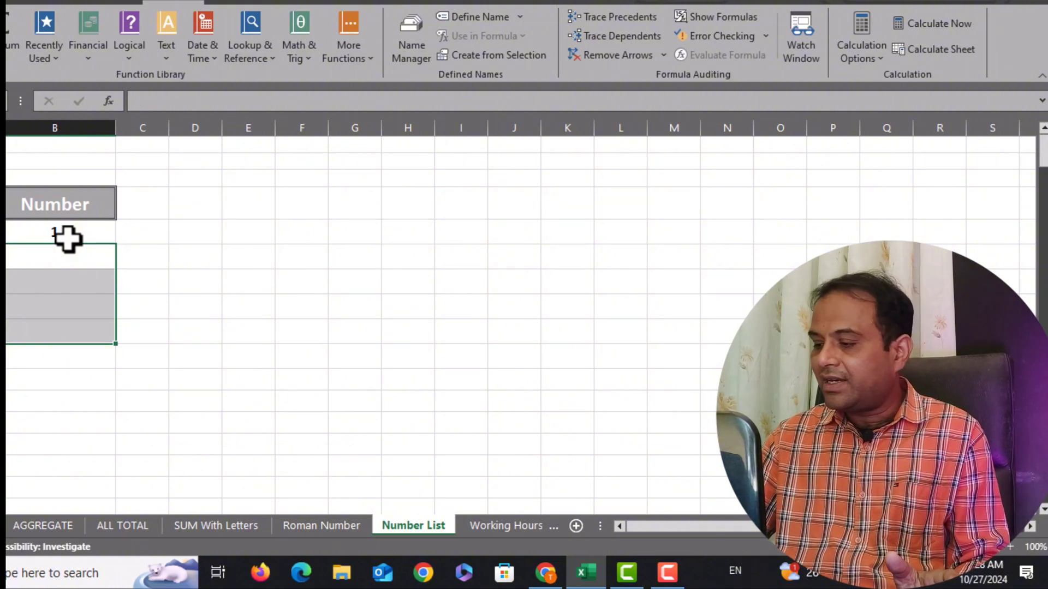
Fill a linear series down the column from the 1 below Number, using step value 1 and a stop value above 100.
{"action": "left_click", "coordinate": [70, 234]}
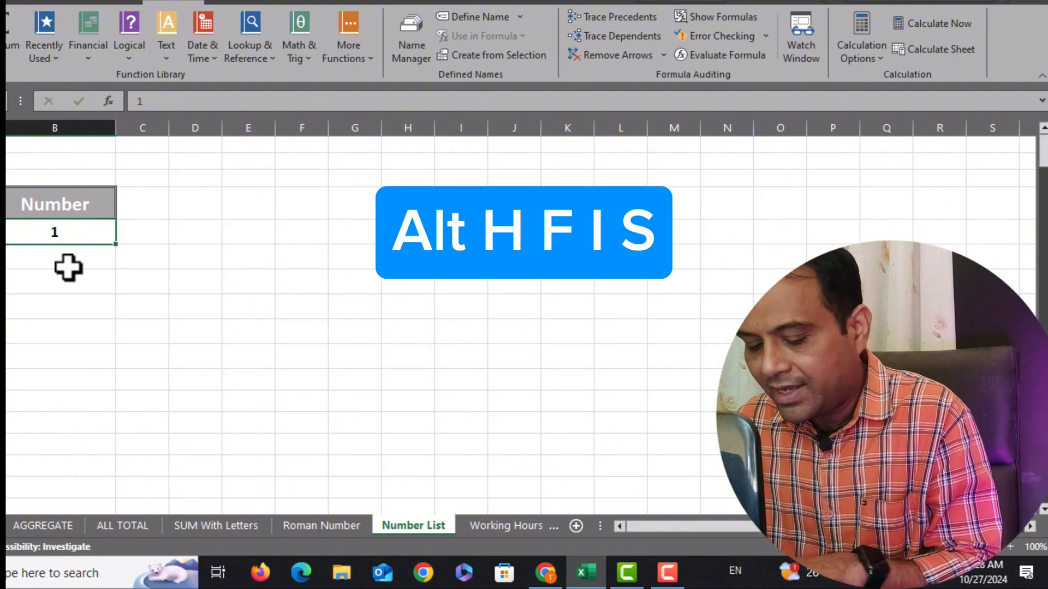
{"action": "key", "text": "alt"}
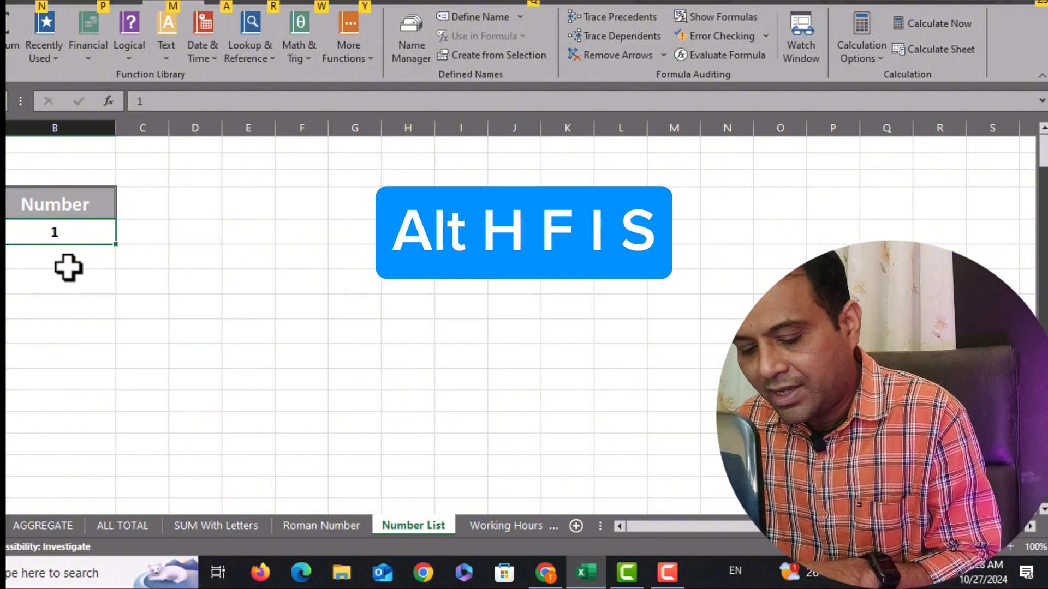
{"action": "key", "text": "h"}
{"action": "key", "text": "f"}
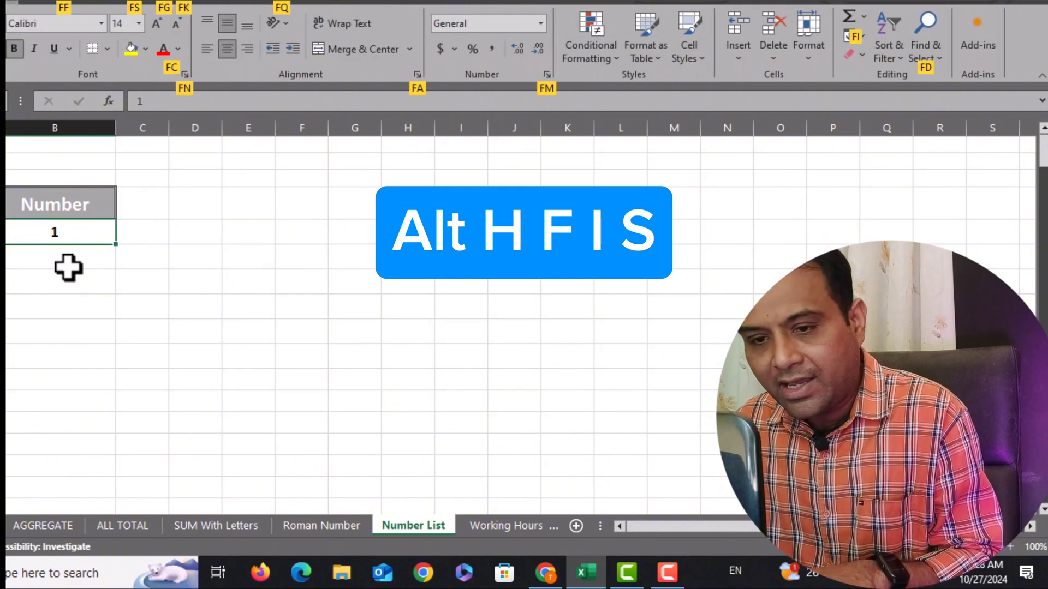
{"action": "key", "text": "i"}
{"action": "key", "text": "s"}
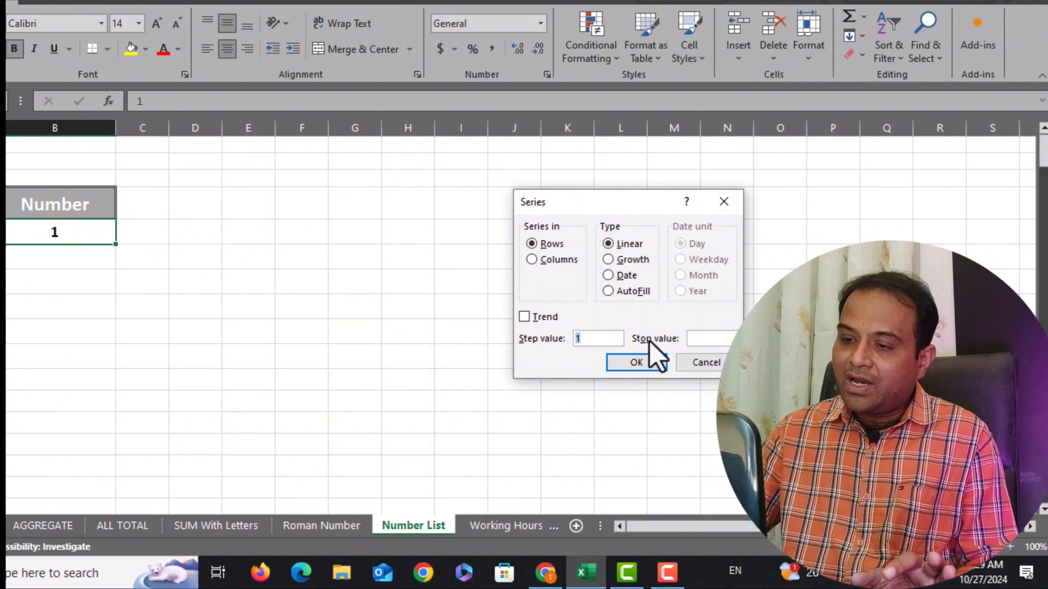
{"action": "left_click", "coordinate": [531, 260]}
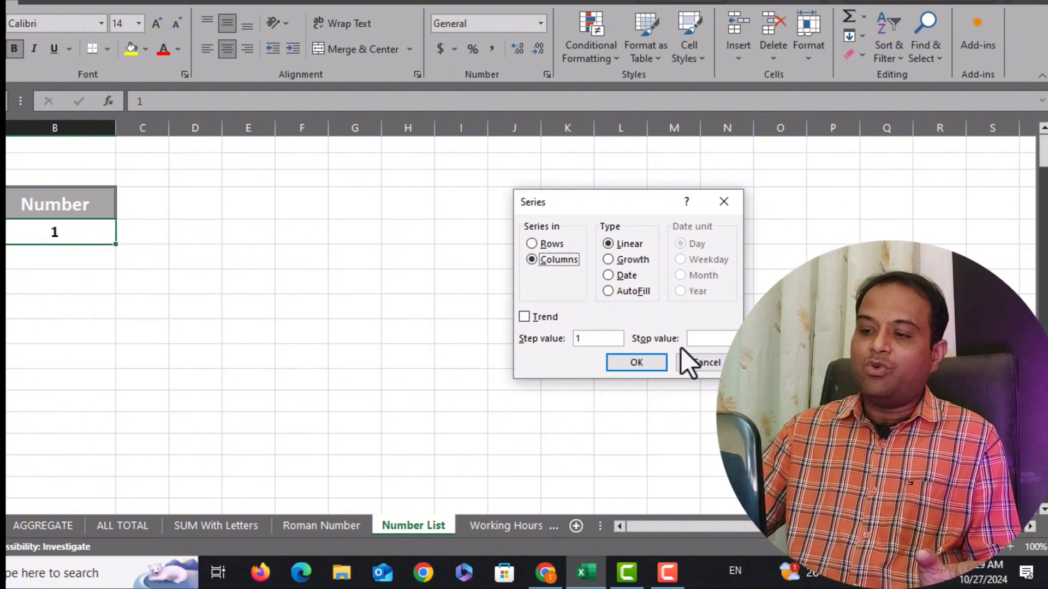
{"action": "left_click", "coordinate": [696, 339]}
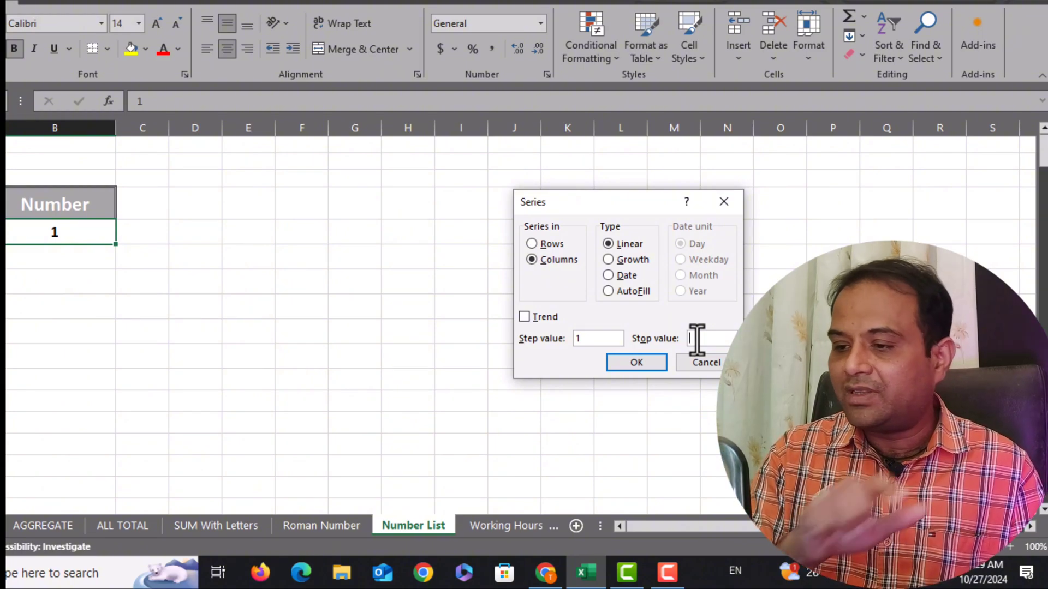
{"action": "type", "text": "15"}
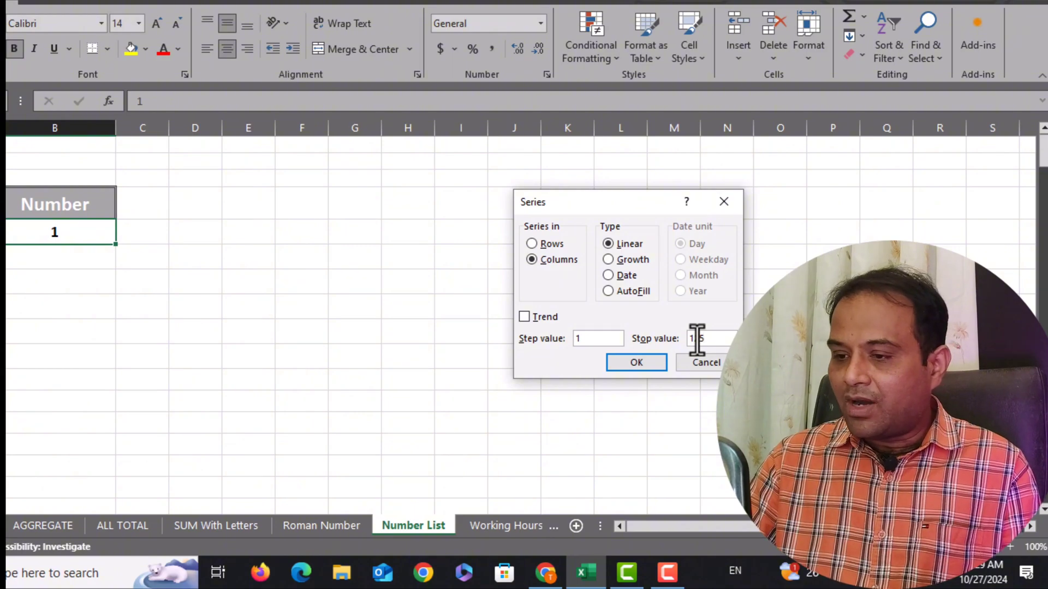
{"action": "left_click", "coordinate": [651, 364]}
Review the generated number list down the Number column.
{"action": "scroll", "coordinate": [82, 239], "scroll_direction": "down", "scroll_amount": 19}
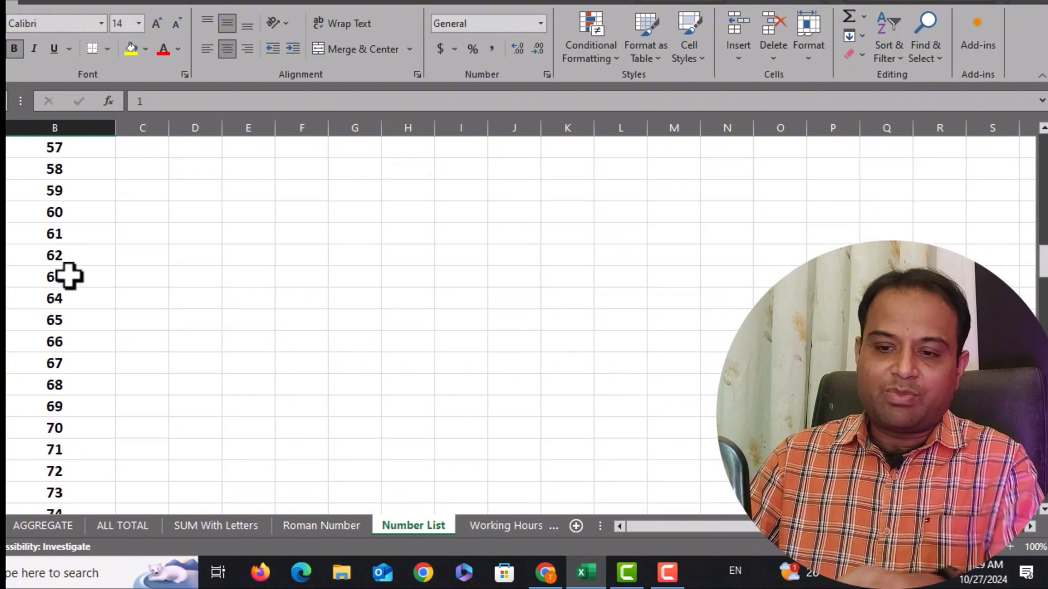
{"action": "scroll", "coordinate": [68, 276], "scroll_direction": "down", "scroll_amount": 20}
{"action": "scroll", "coordinate": [73, 289], "scroll_direction": "up", "scroll_amount": 10}
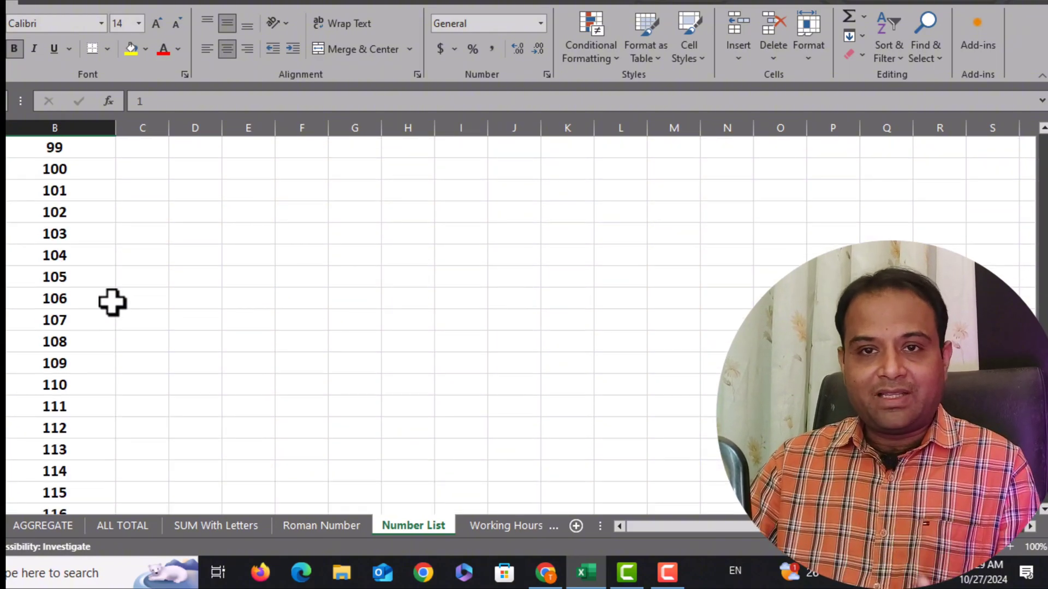
{"action": "scroll", "coordinate": [112, 303], "scroll_direction": "up", "scroll_amount": 1}
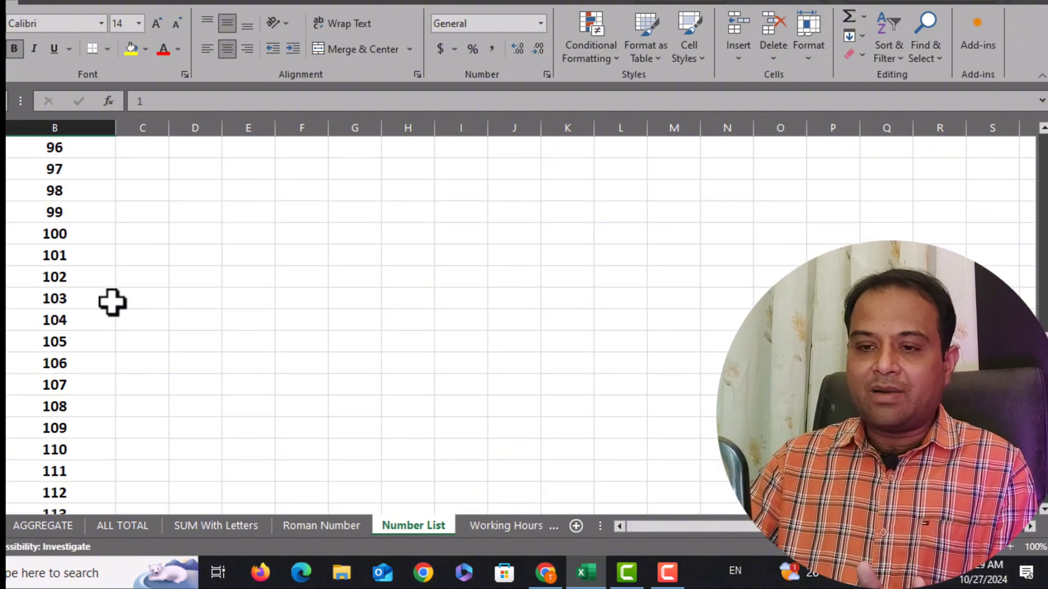
{"action": "scroll", "coordinate": [122, 297], "scroll_direction": "up", "scroll_amount": 20}
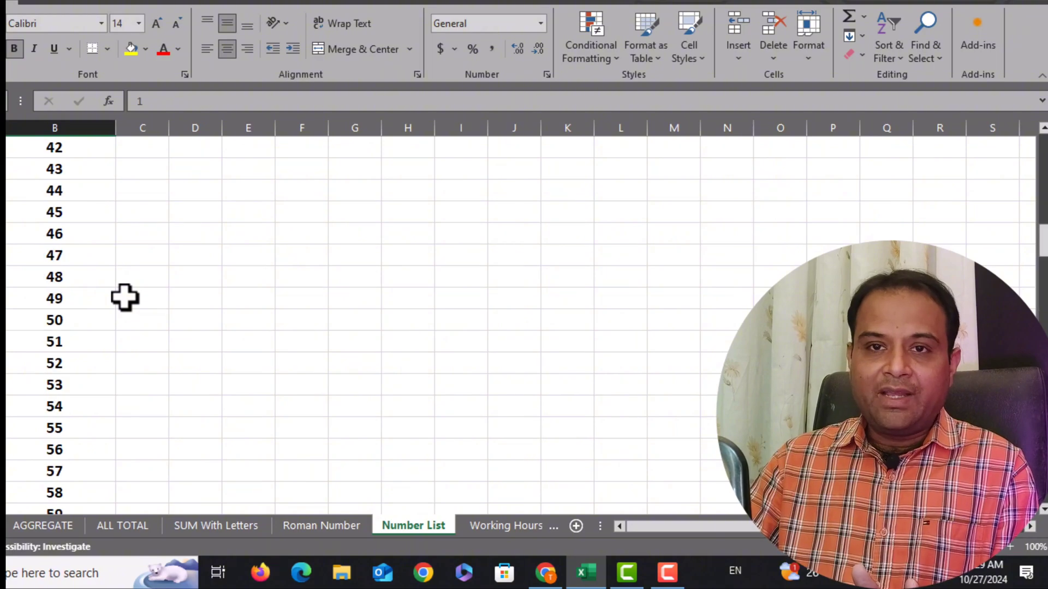
{"action": "scroll", "coordinate": [123, 298], "scroll_direction": "up", "scroll_amount": 6}
{"action": "scroll", "coordinate": [123, 297], "scroll_direction": "down", "scroll_amount": 5}
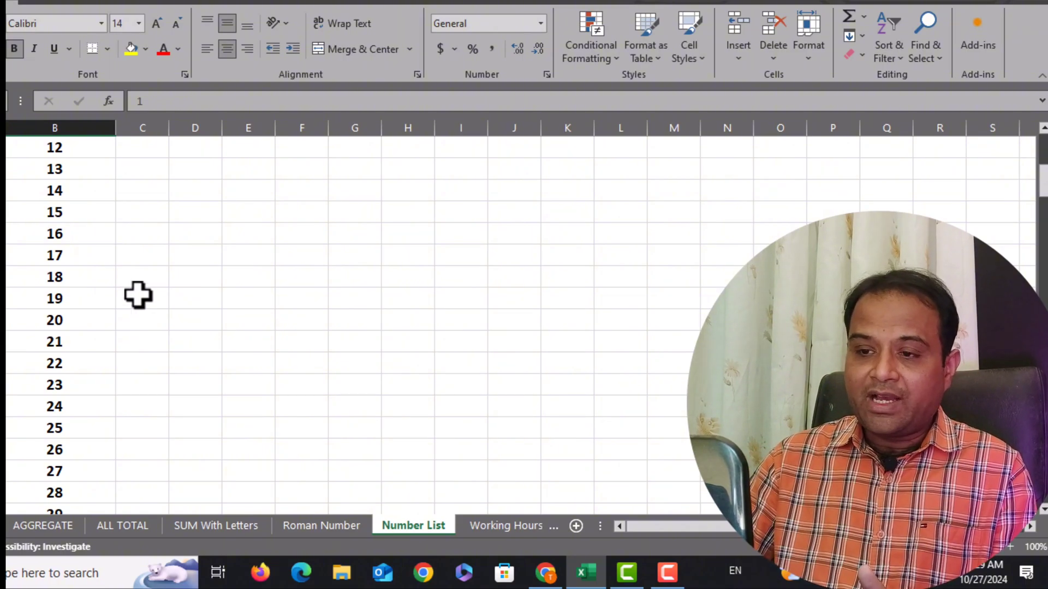
Switch to the Working Hours Calculation worksheet and select the leftover numbers below the time table.
{"action": "left_click", "coordinate": [507, 532]}
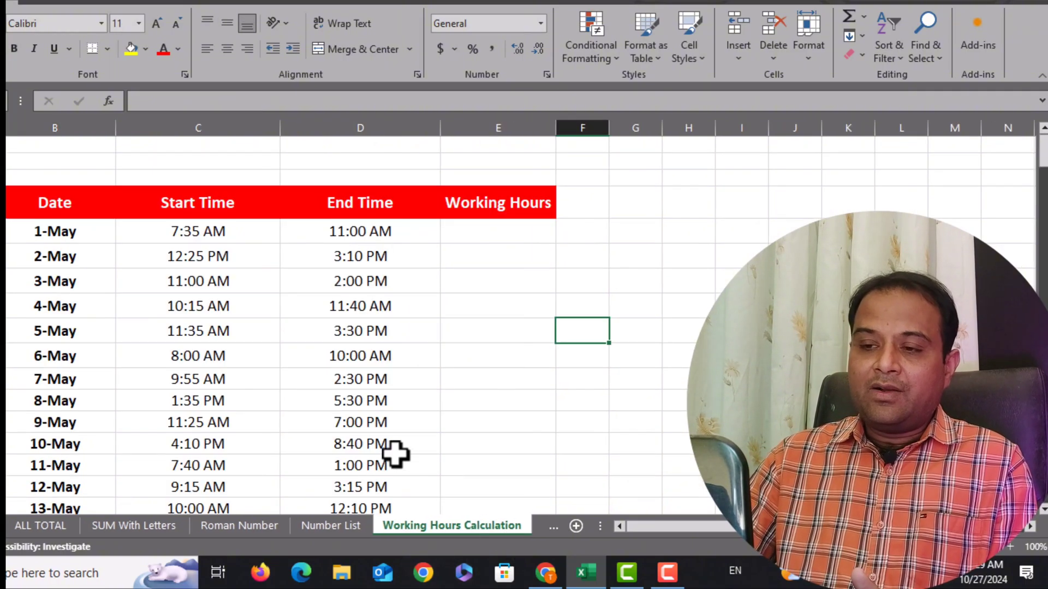
{"action": "scroll", "coordinate": [409, 374], "scroll_direction": "down", "scroll_amount": 2}
{"action": "scroll", "coordinate": [407, 359], "scroll_direction": "up", "scroll_amount": 2}
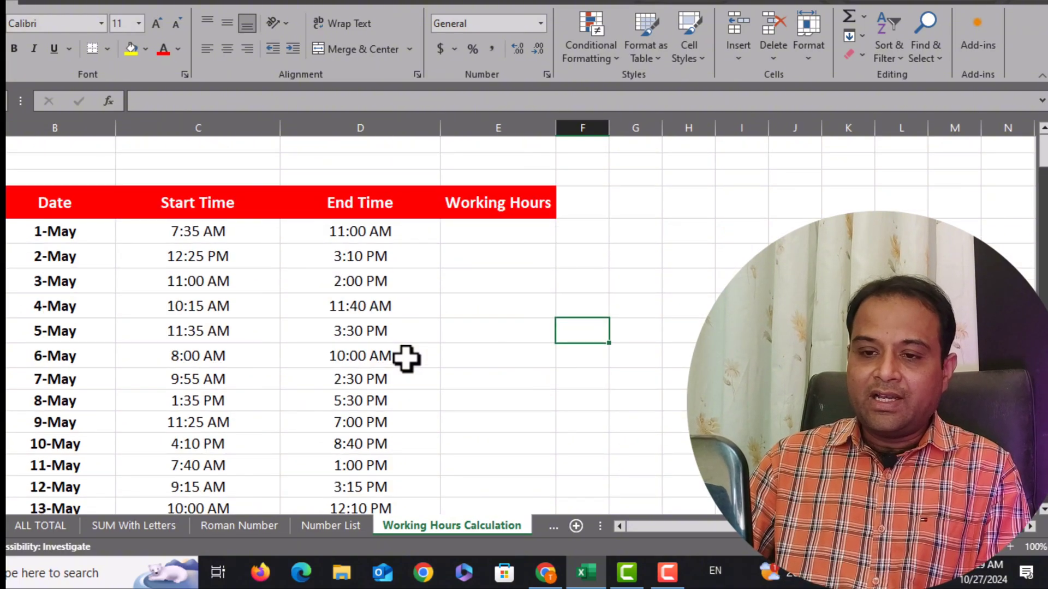
{"action": "scroll", "coordinate": [248, 278], "scroll_direction": "down", "scroll_amount": 1}
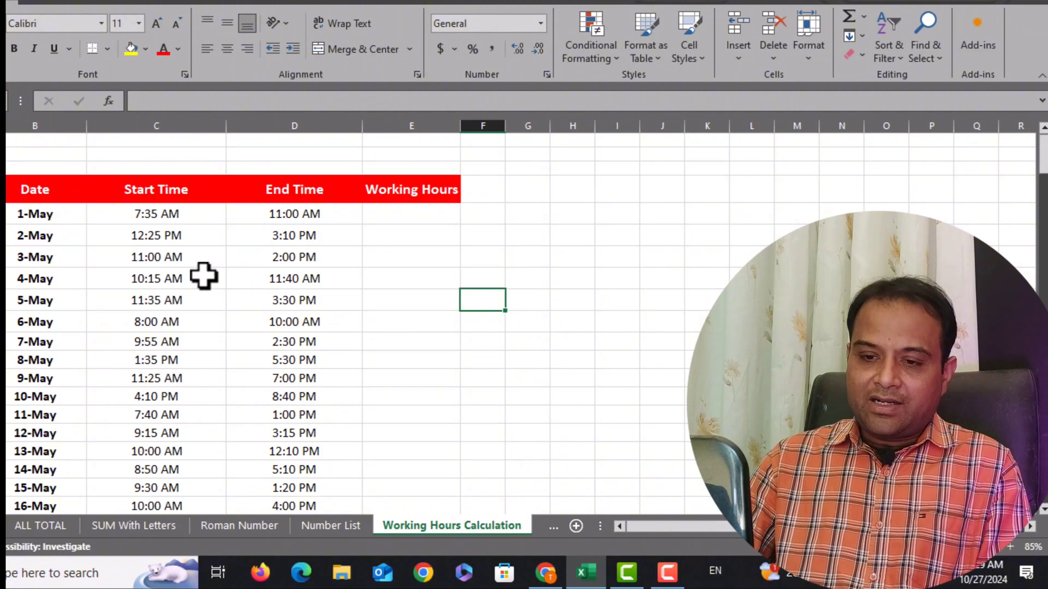
{"action": "scroll", "coordinate": [204, 276], "scroll_direction": "down", "scroll_amount": 1}
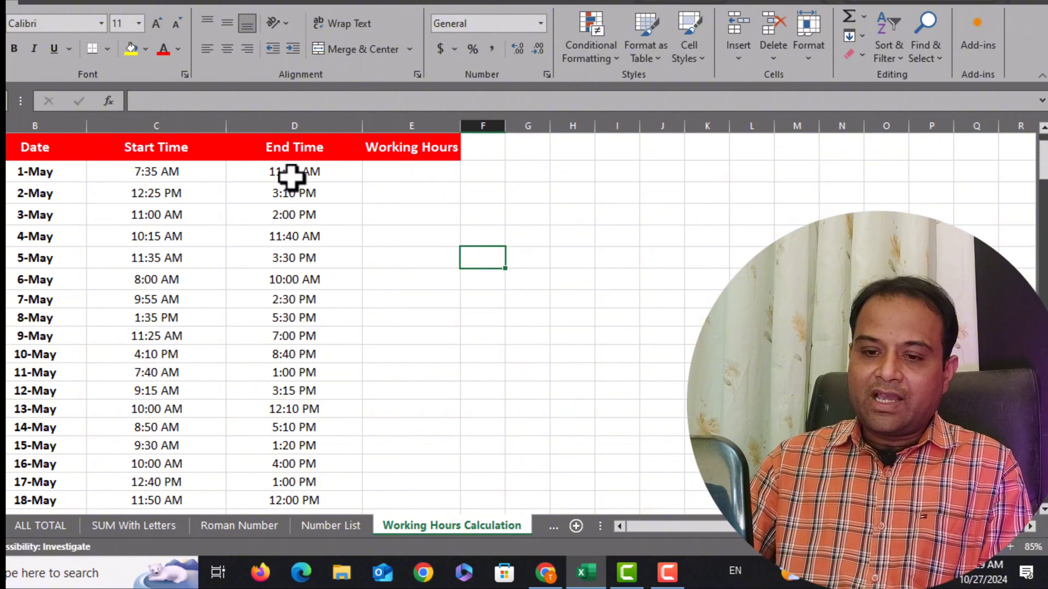
{"action": "scroll", "coordinate": [306, 273], "scroll_direction": "down", "scroll_amount": 5}
{"action": "scroll", "coordinate": [320, 353], "scroll_direction": "up", "scroll_amount": 1}
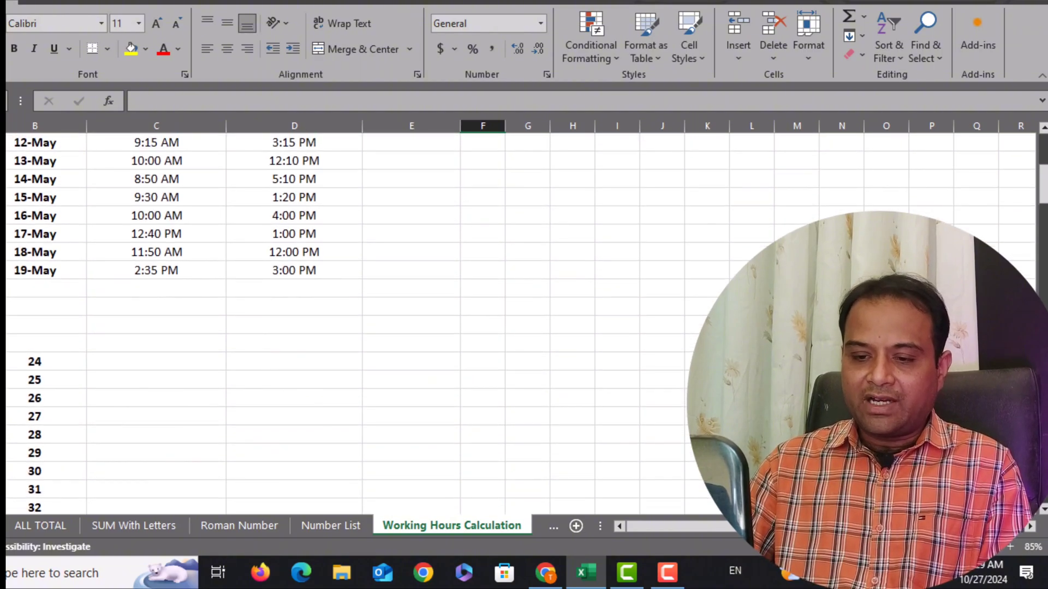
{"action": "left_click_drag", "start_coordinate": [35, 362], "coordinate": [246, 554]}
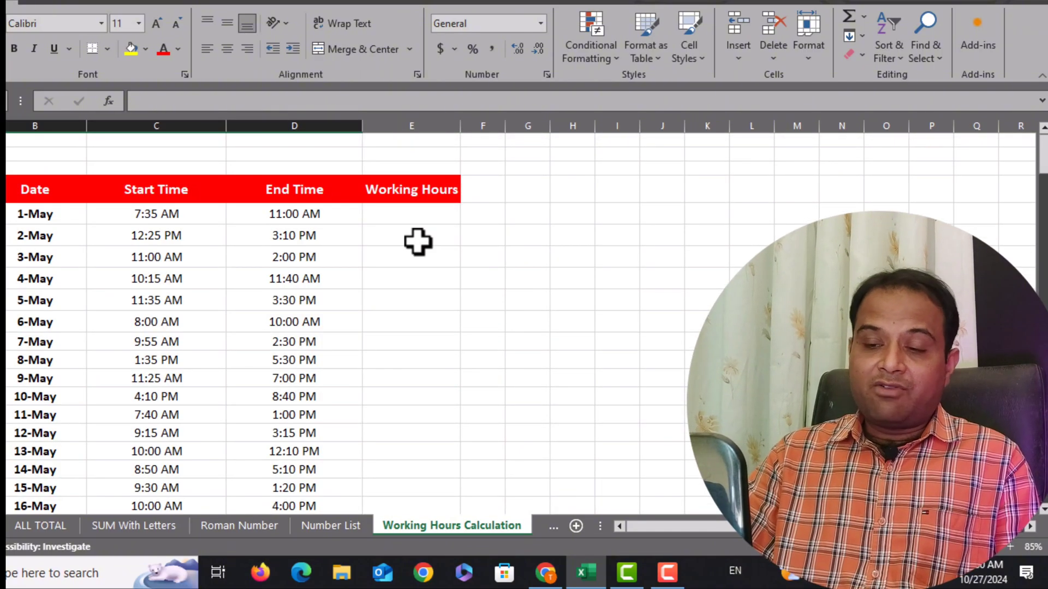
Enter the formula =D5-C5 in the Working Hours cell for 1-May to subtract the start time from the end time.
{"action": "left_click", "coordinate": [408, 214]}
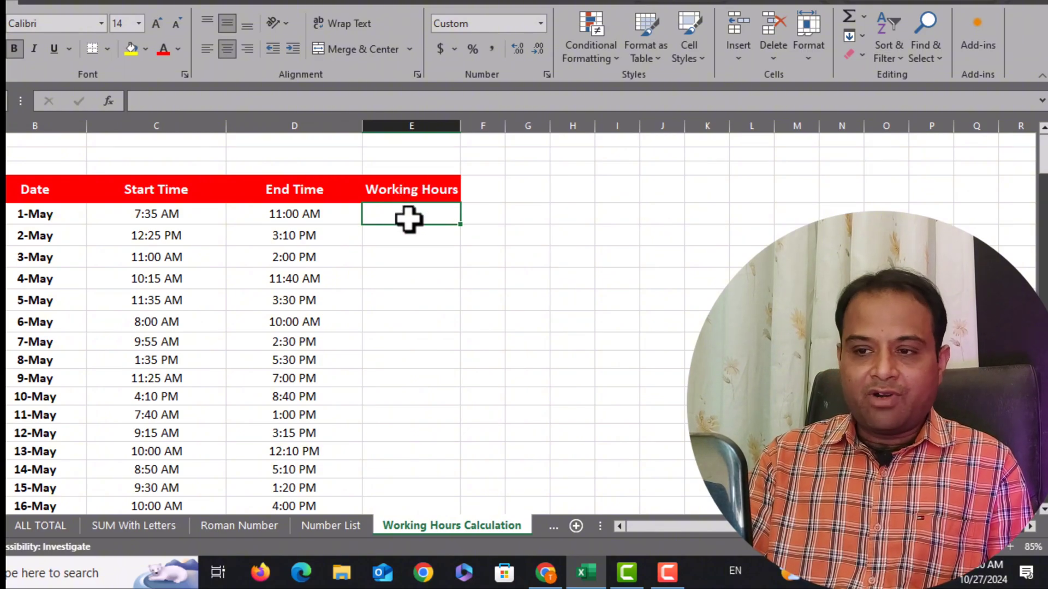
{"action": "type", "text": "="}
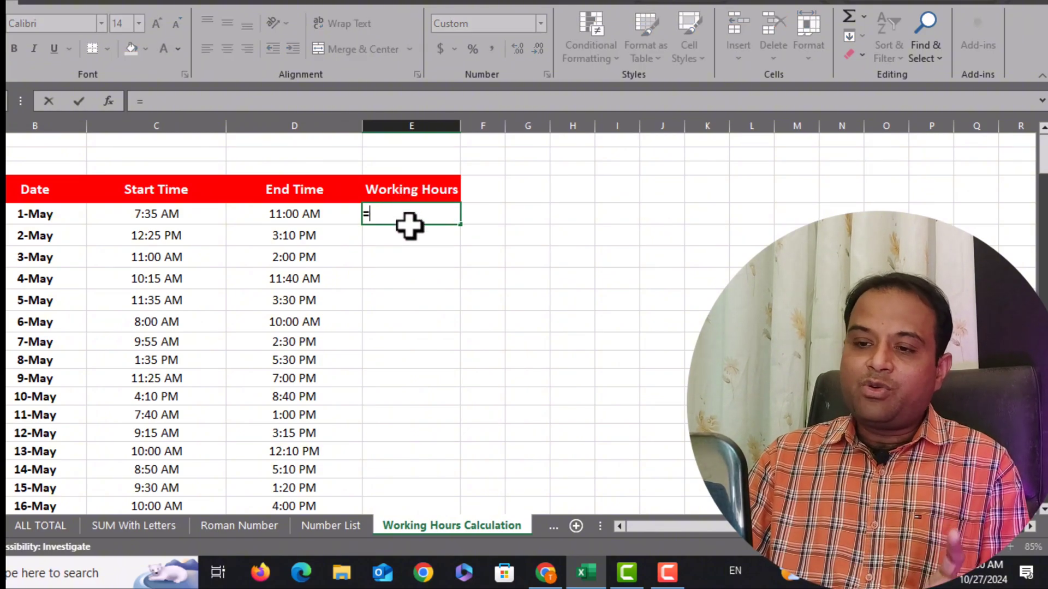
{"action": "left_click", "coordinate": [321, 213]}
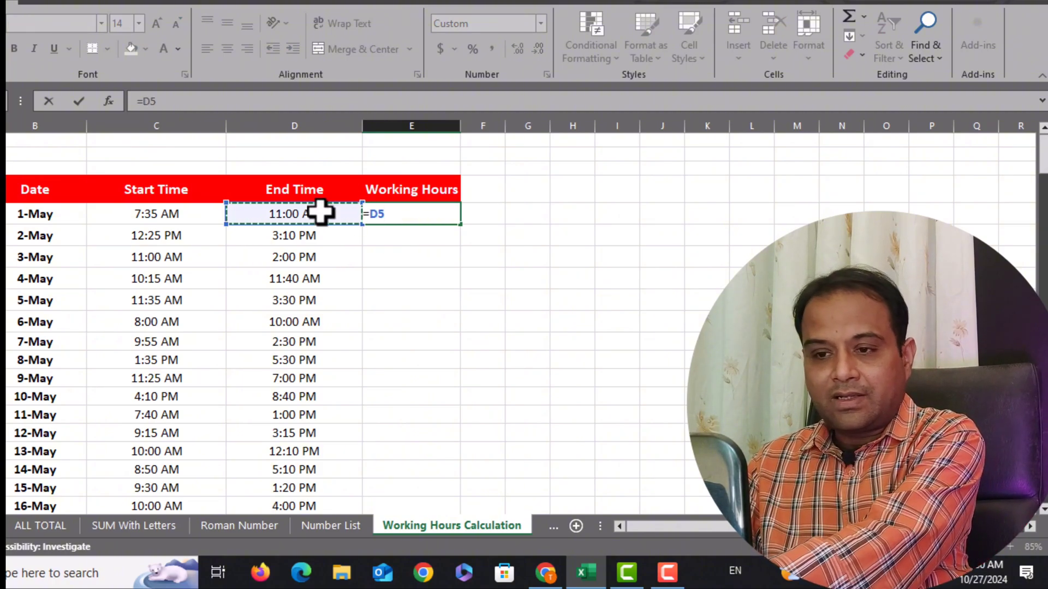
{"action": "type", "text": "-"}
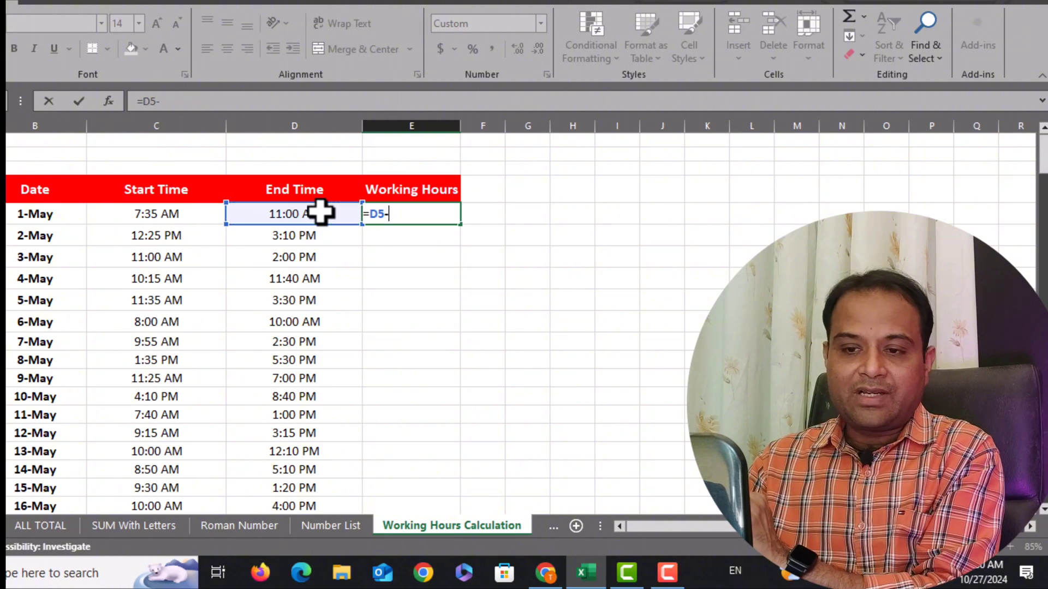
{"action": "left_click", "coordinate": [179, 213]}
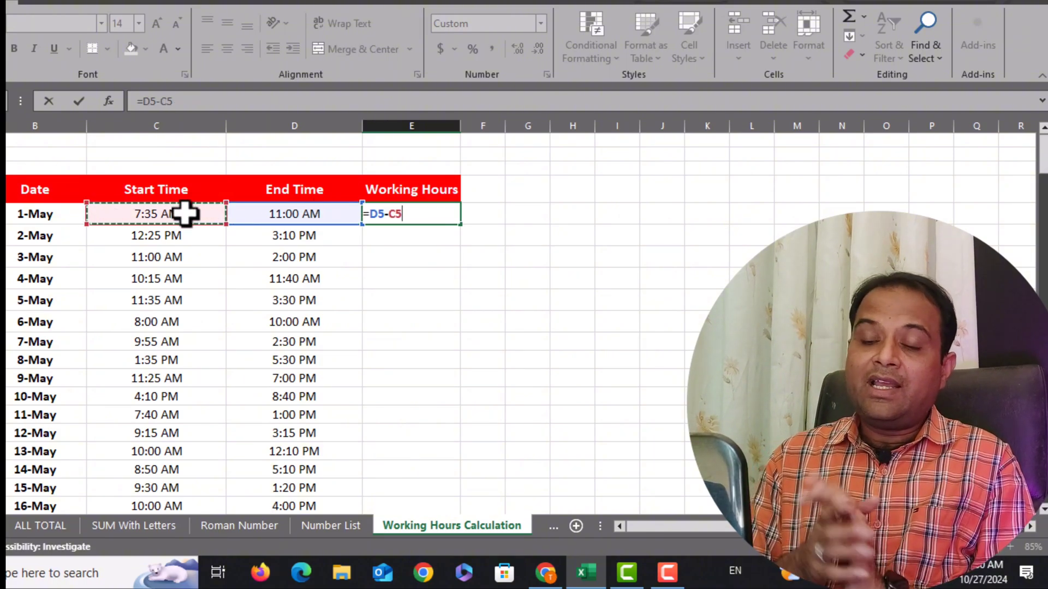
{"action": "key", "text": "Return"}
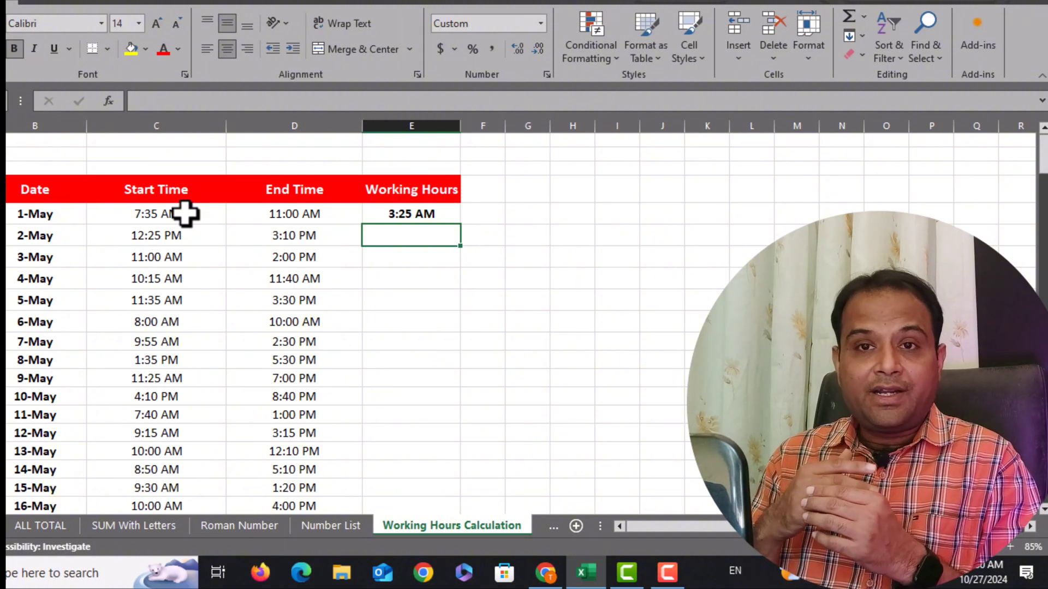
Apply the custom number format HH:MM to the 1-May Working Hours cell.
{"action": "left_click", "coordinate": [437, 217]}
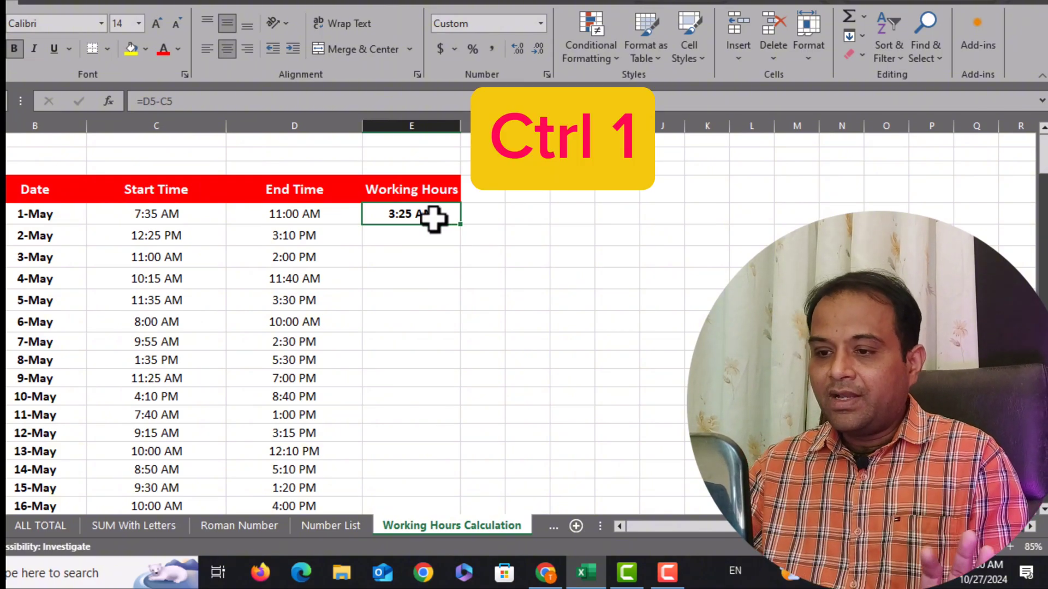
{"action": "key", "text": "ctrl+1"}
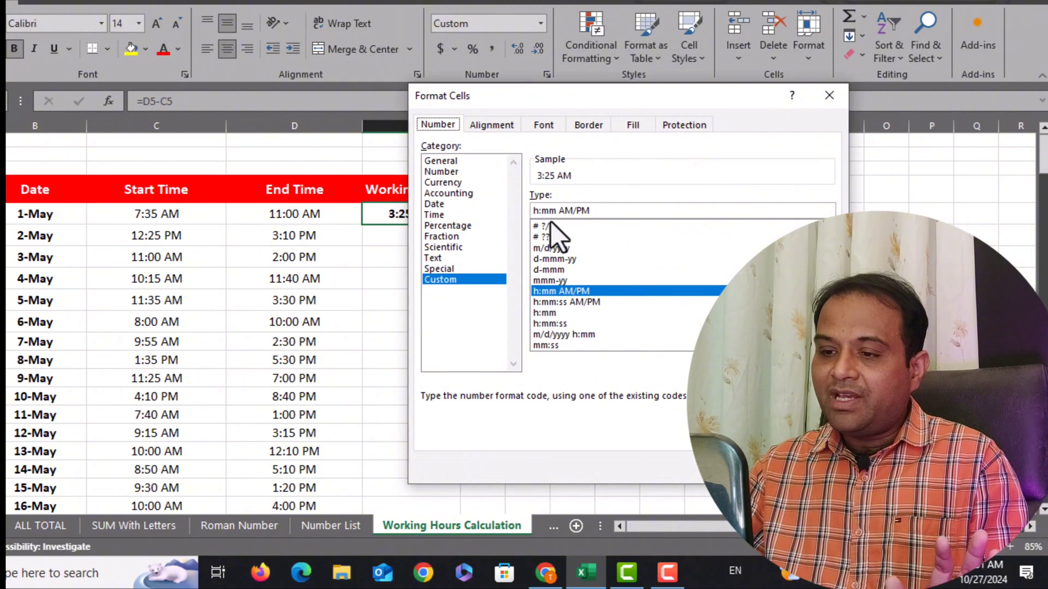
{"action": "double_click", "coordinate": [613, 213]}
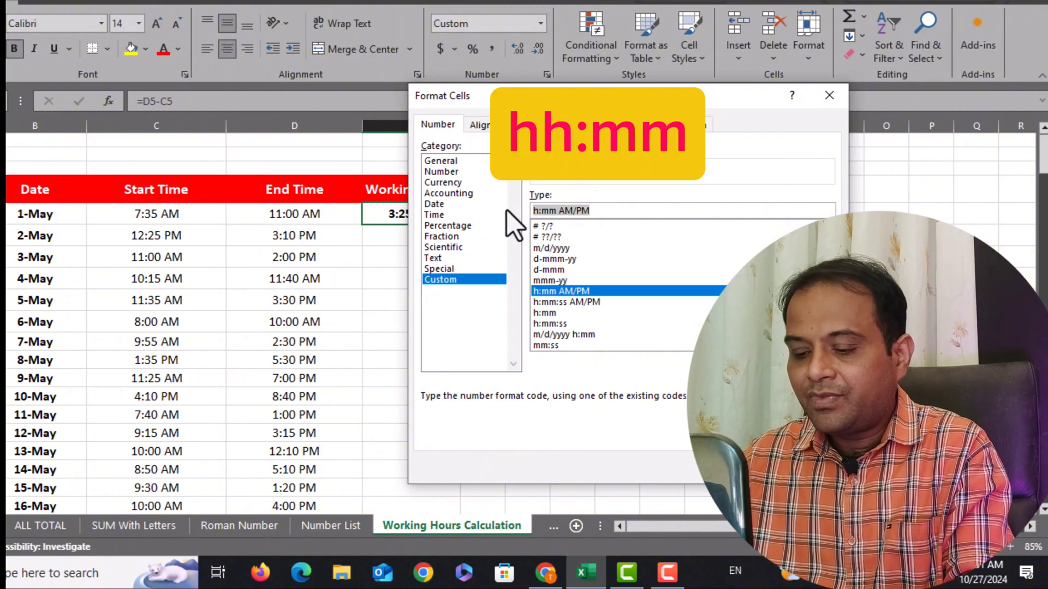
{"action": "type", "text": "HH"}
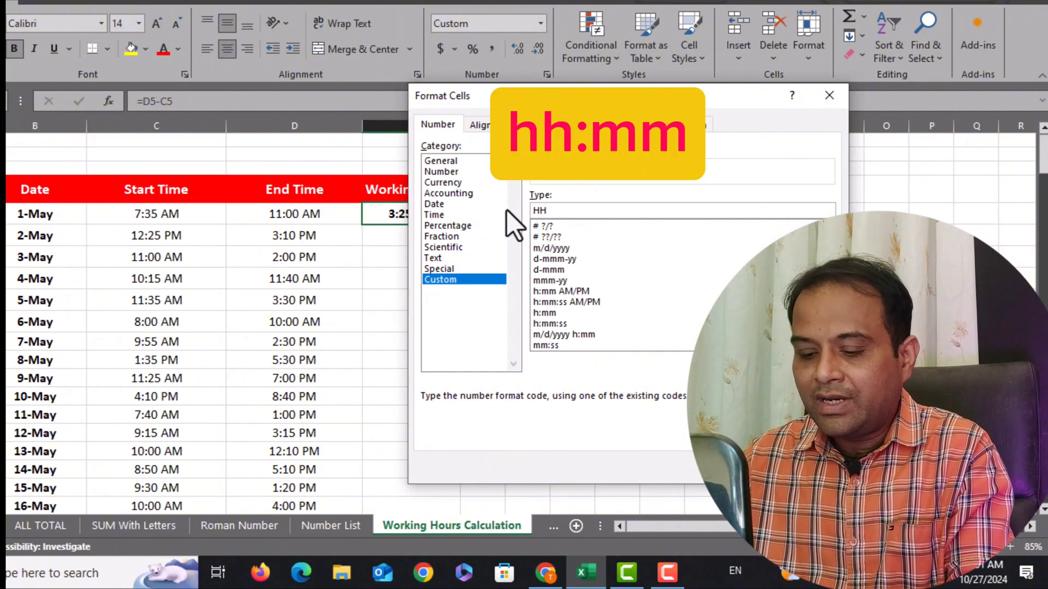
{"action": "type", "text": ":"}
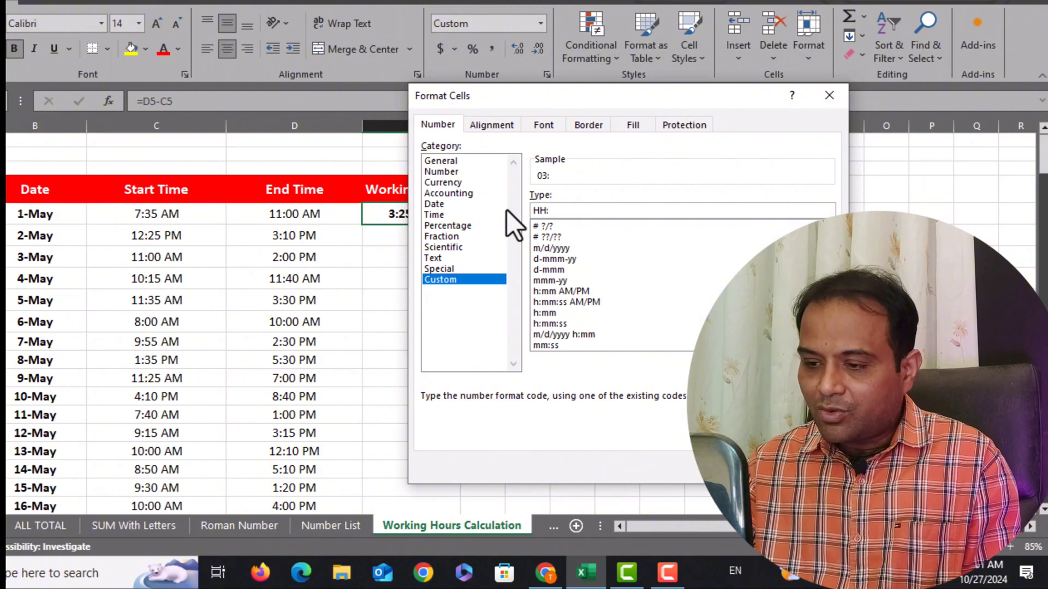
{"action": "type", "text": "MM"}
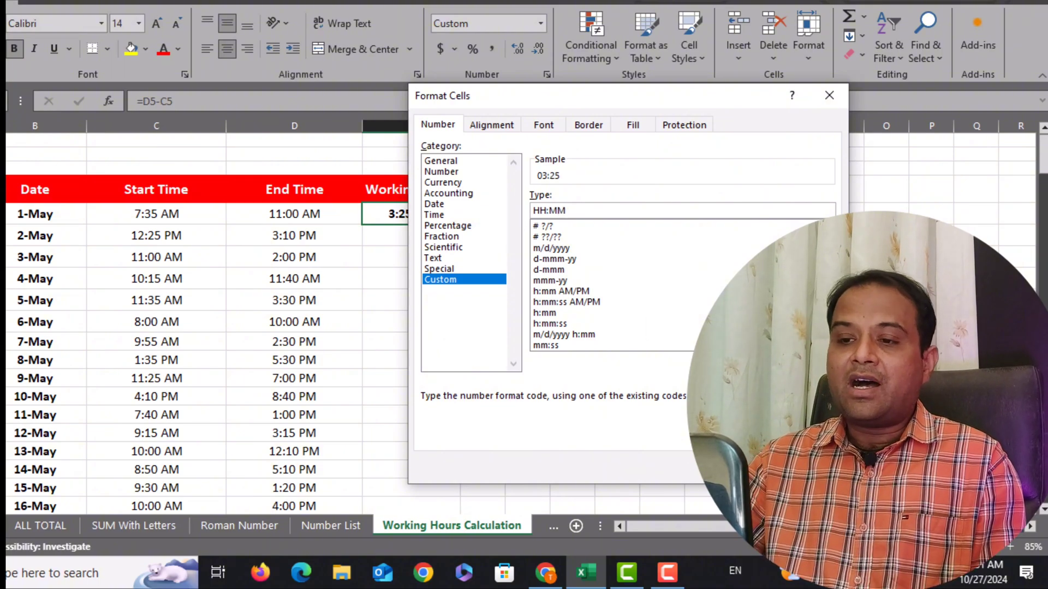
{"action": "key", "text": "Return"}
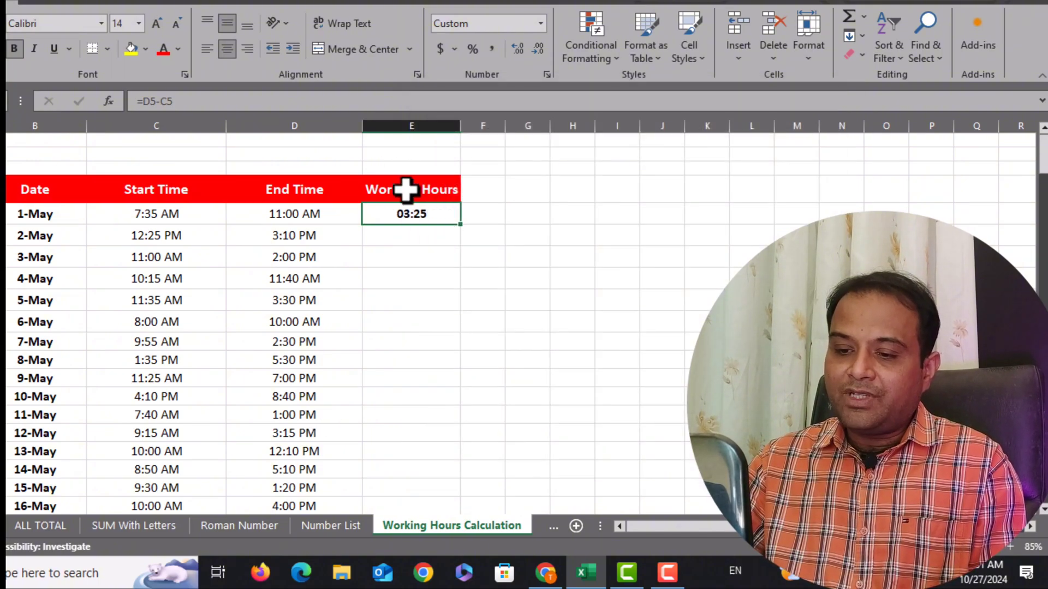
Fill the working hours formula from E5 down to the 19-May row and select the first result.
{"action": "left_click_drag", "start_coordinate": [460, 226], "coordinate": [482, 475]}
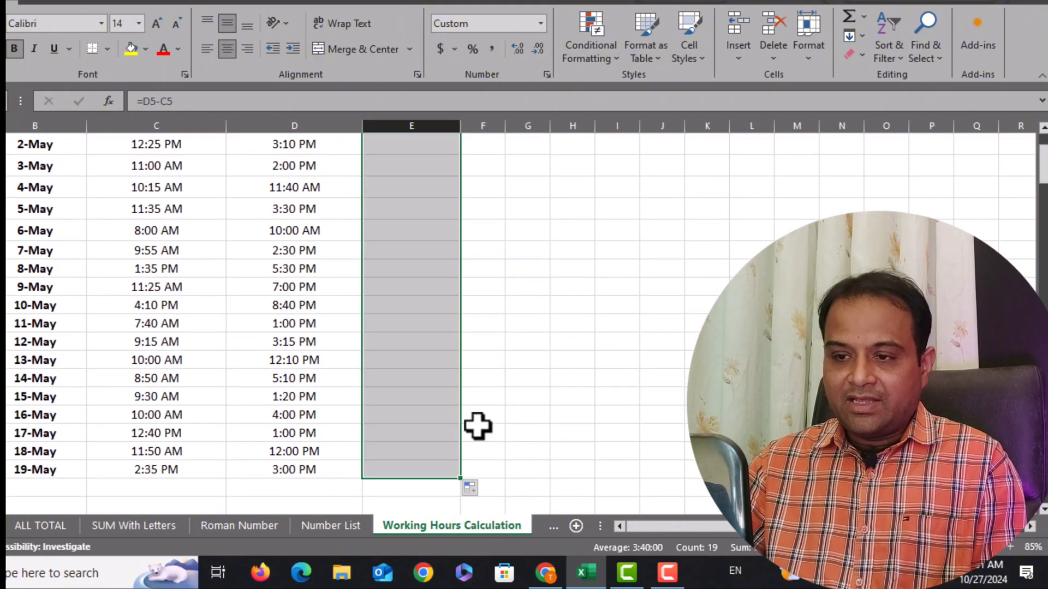
{"action": "scroll", "coordinate": [457, 336], "scroll_direction": "up", "scroll_amount": 2}
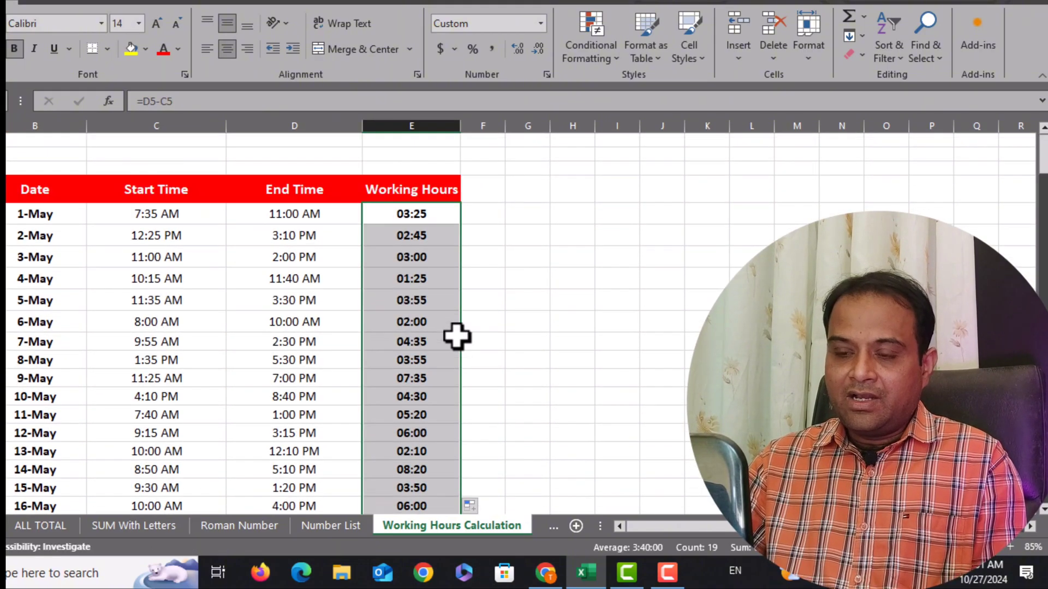
{"action": "left_click", "coordinate": [403, 214]}
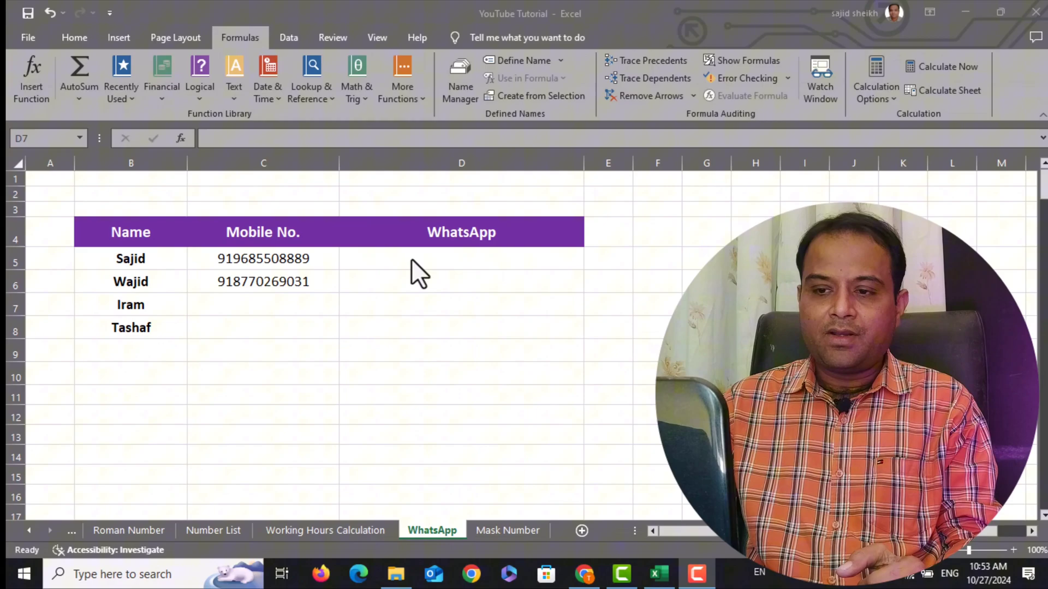
{"action": "left_click", "coordinate": [414, 259], "text": "shift"}
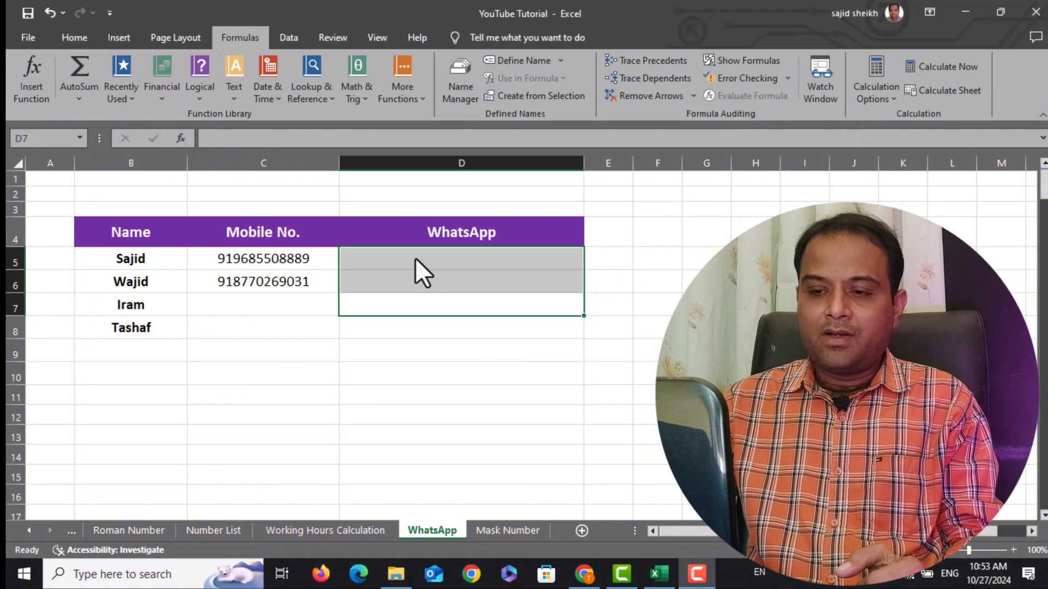
{"action": "left_click", "coordinate": [420, 260]}
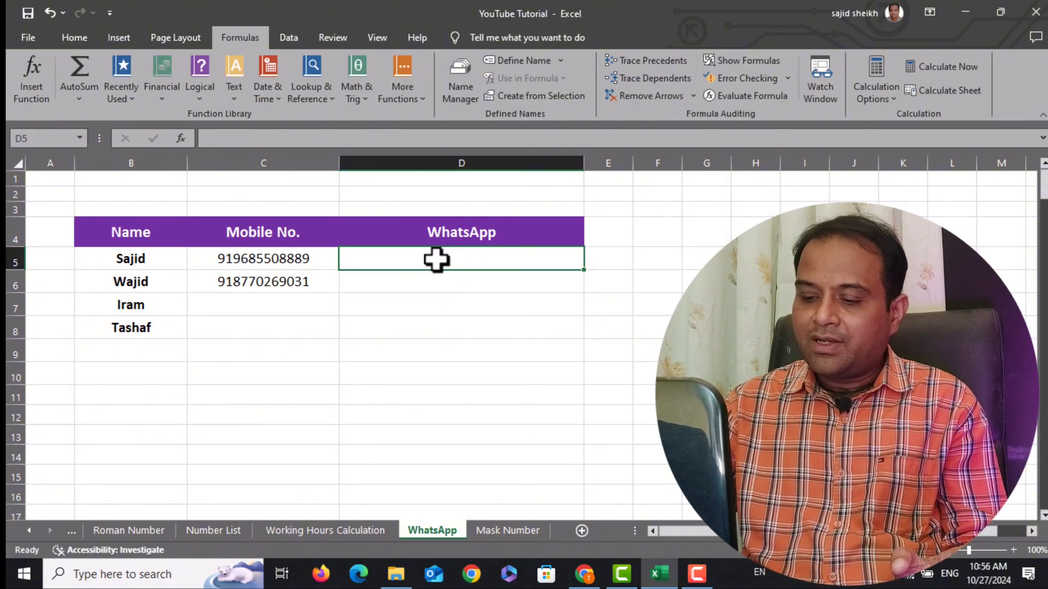
{"action": "type", "text": "="}
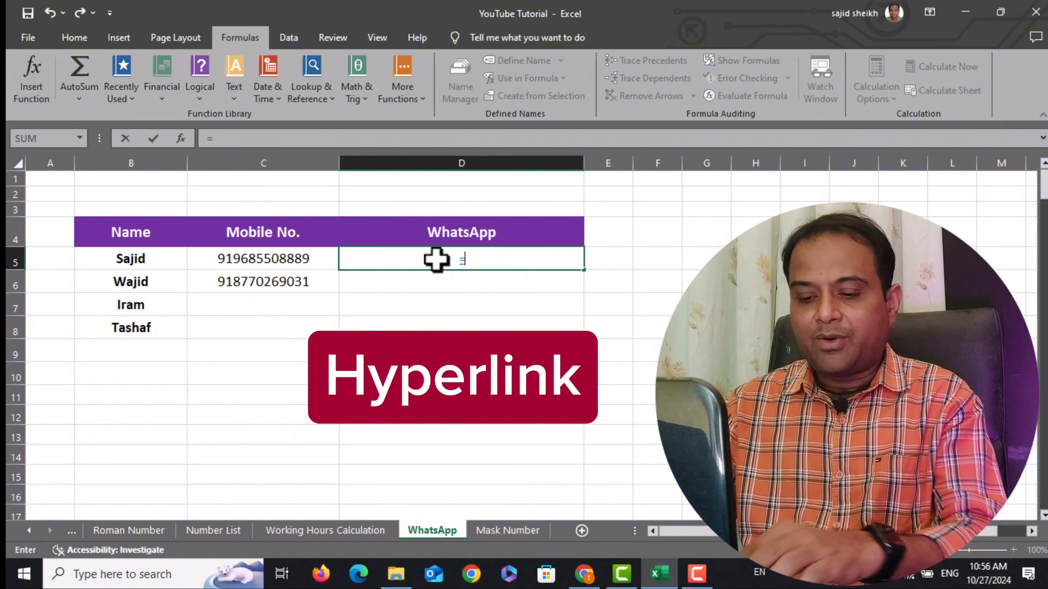
{"action": "type", "text": "hy"}
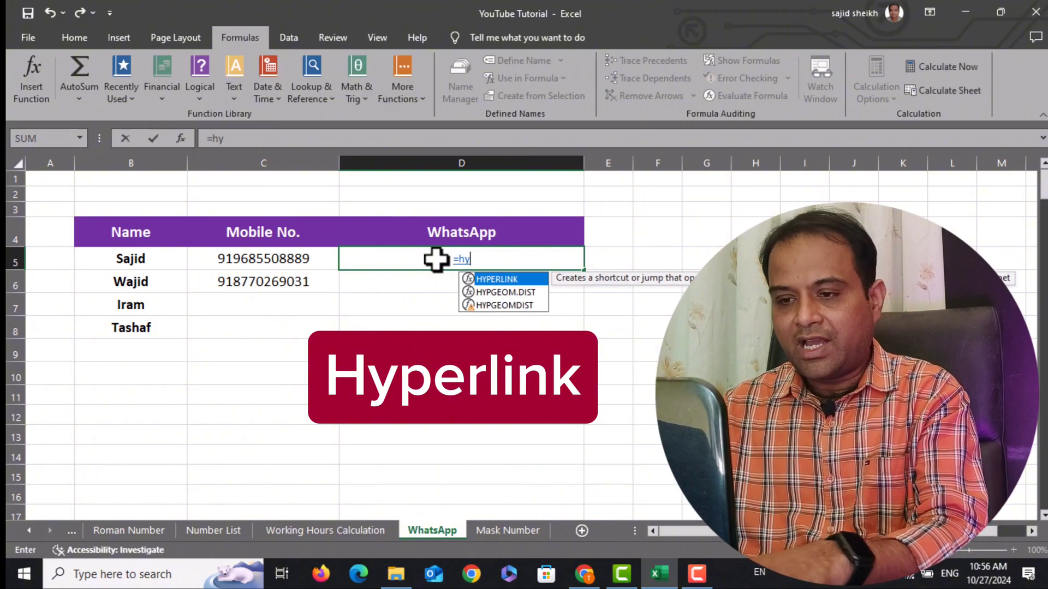
{"action": "key", "text": "Tab"}
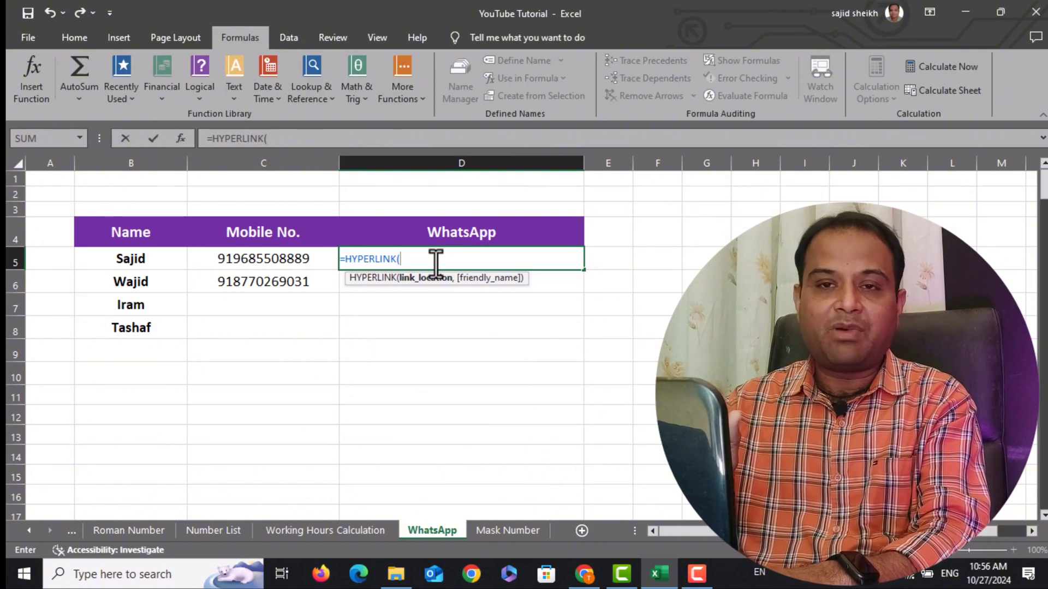
{"action": "type", "text": "\"h"}
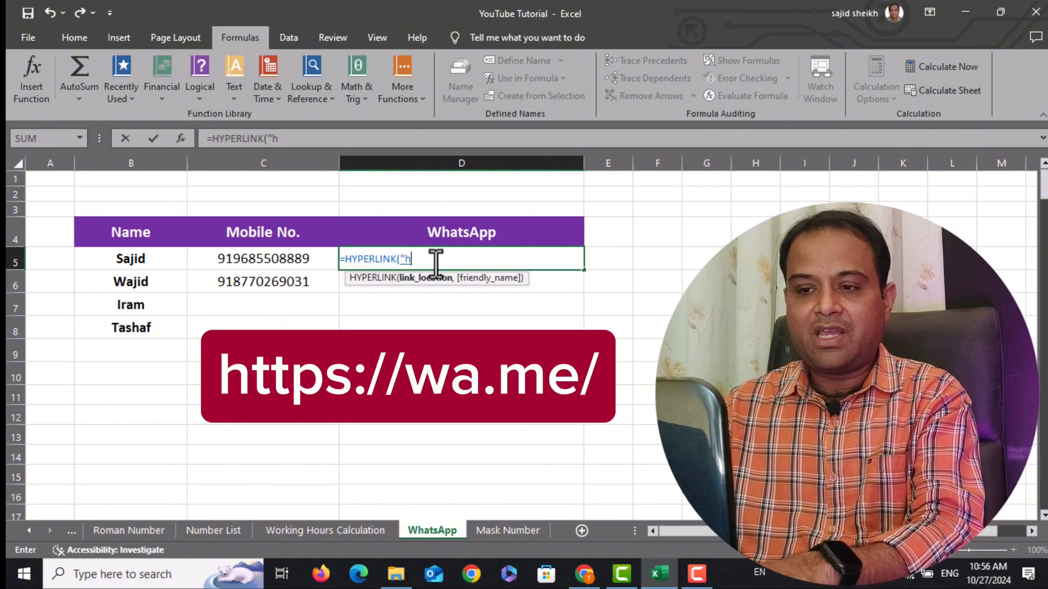
{"action": "type", "text": "ttps"}
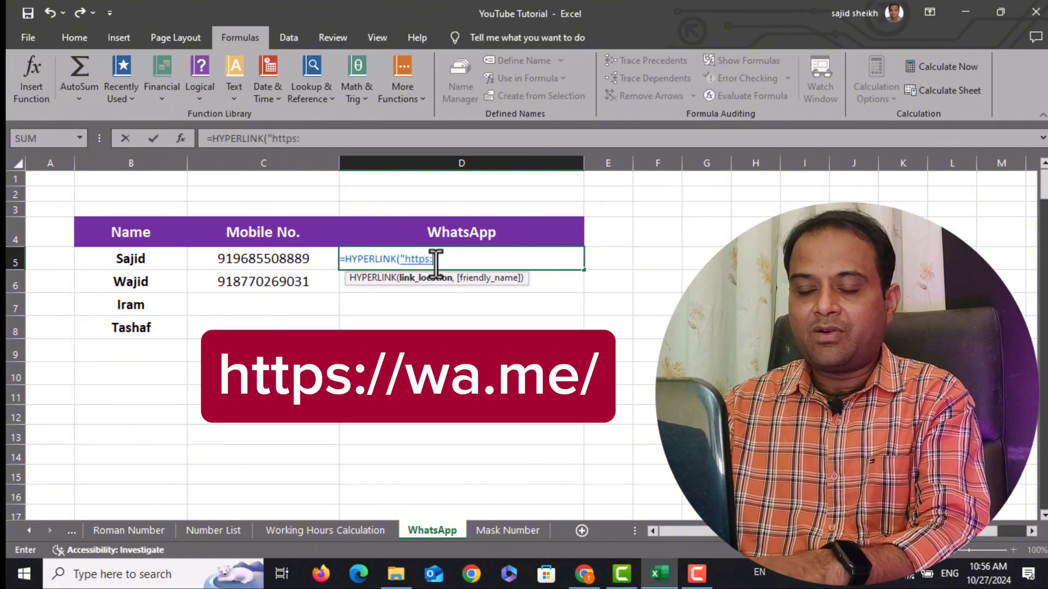
{"action": "type", "text": "://"}
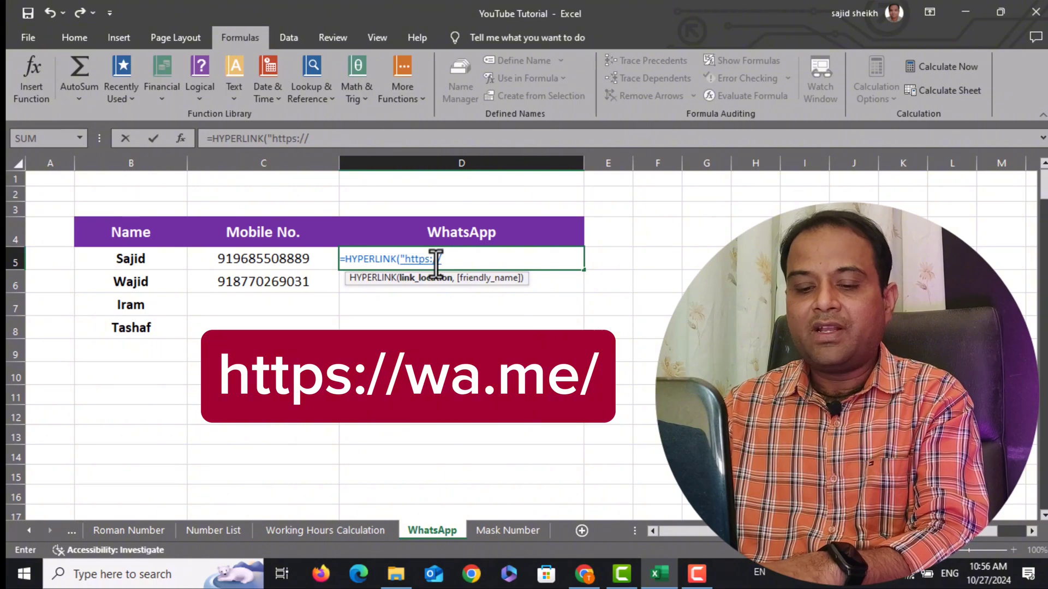
{"action": "type", "text": "wa.me"}
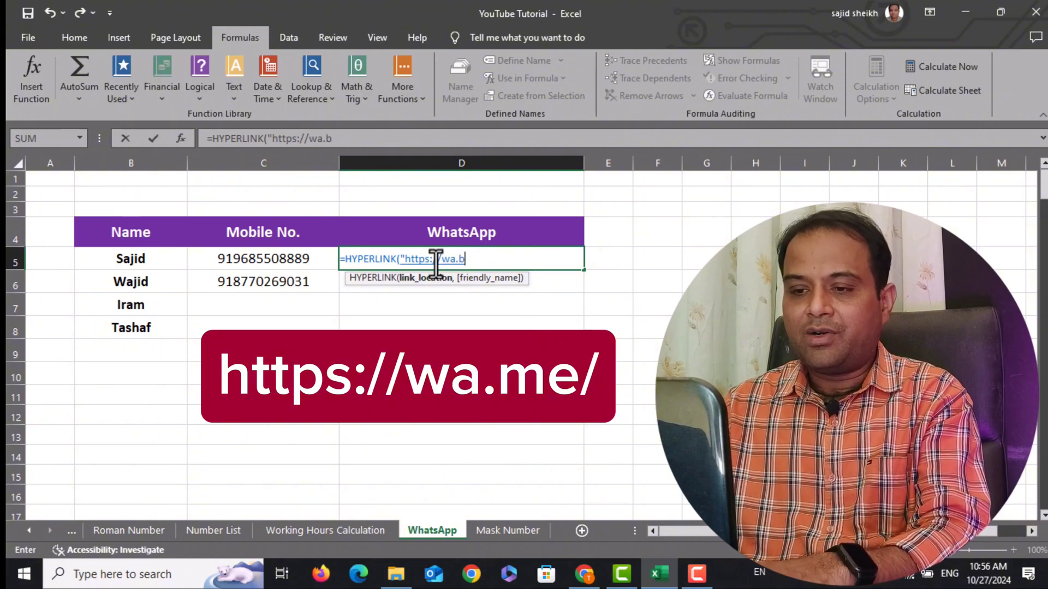
{"action": "key", "text": "BackSpace"}
{"action": "key", "text": "BackSpace"}
{"action": "type", "text": "me"}
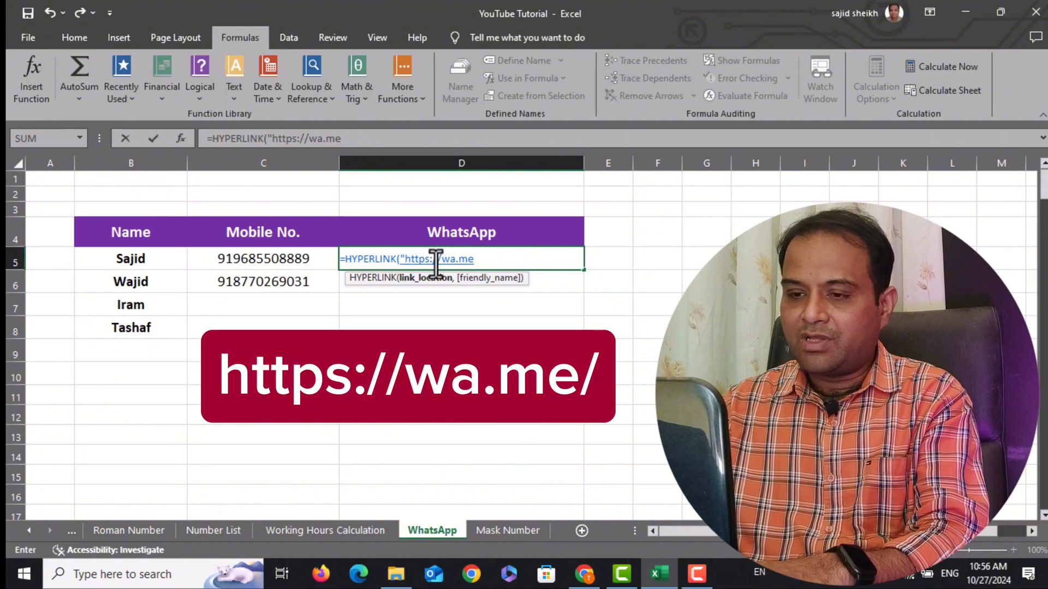
{"action": "type", "text": "/"}
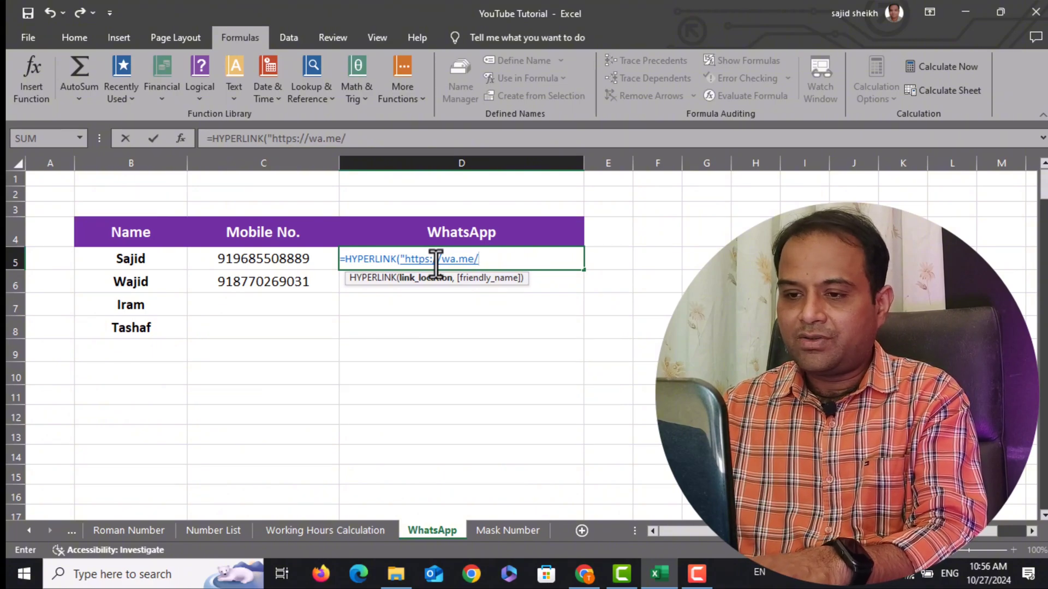
{"action": "type", "text": "\""}
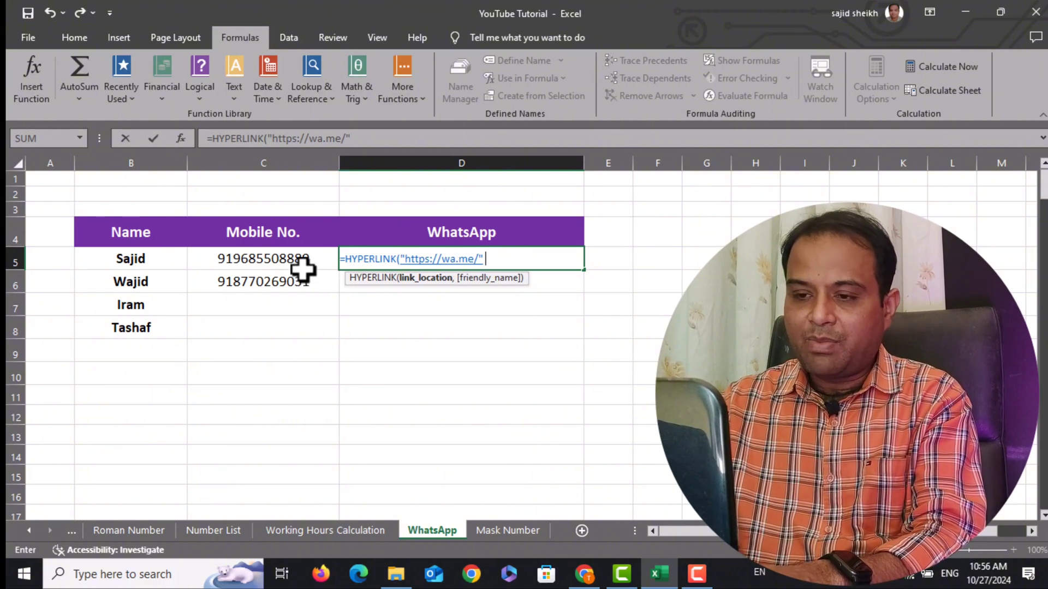
Complete the D5 formula by joining mobile number C5 to the link address and using name B5 as the friendly name.
{"action": "type", "text": "&"}
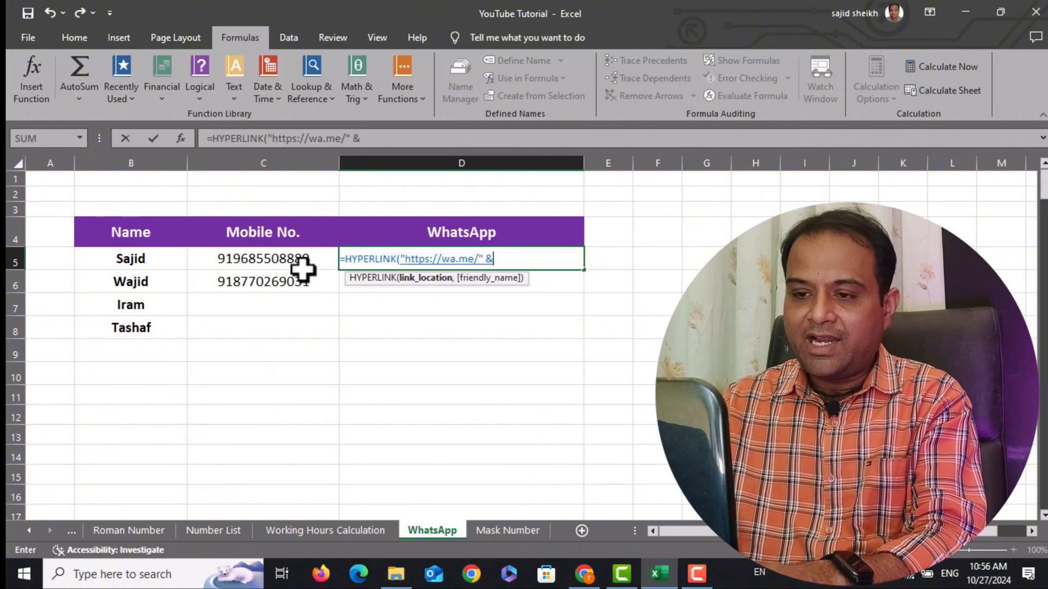
{"action": "left_click", "coordinate": [269, 261]}
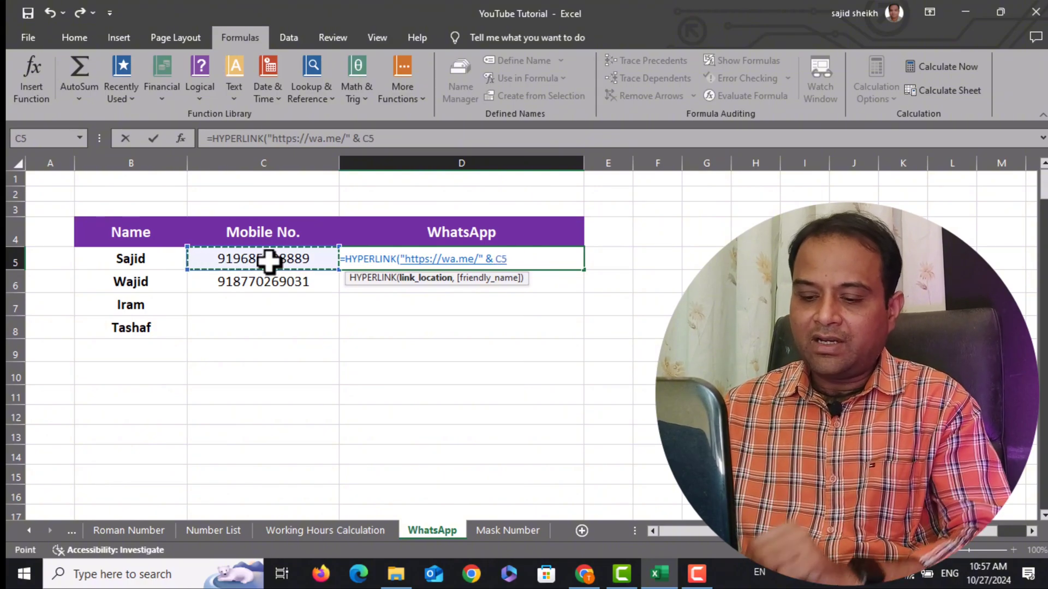
{"action": "type", "text": ","}
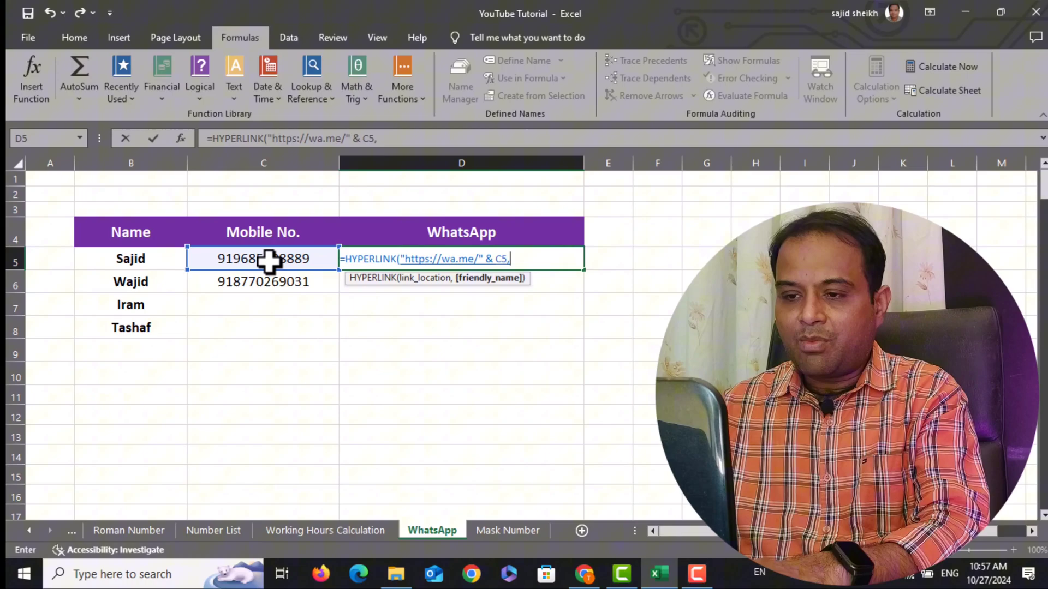
{"action": "left_click", "coordinate": [123, 262]}
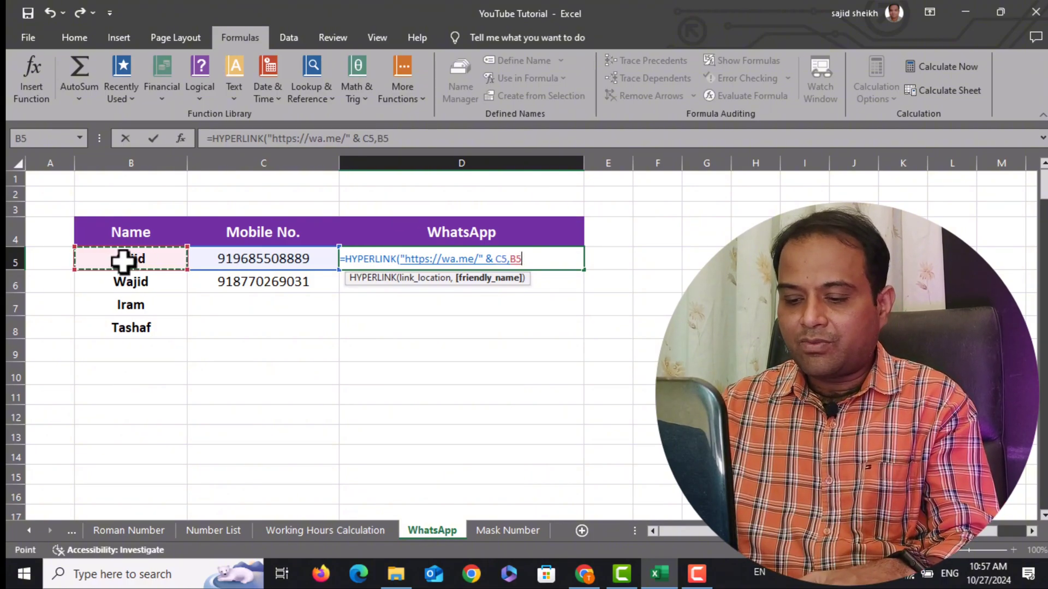
{"action": "type", "text": ")"}
{"action": "key", "text": "Return"}
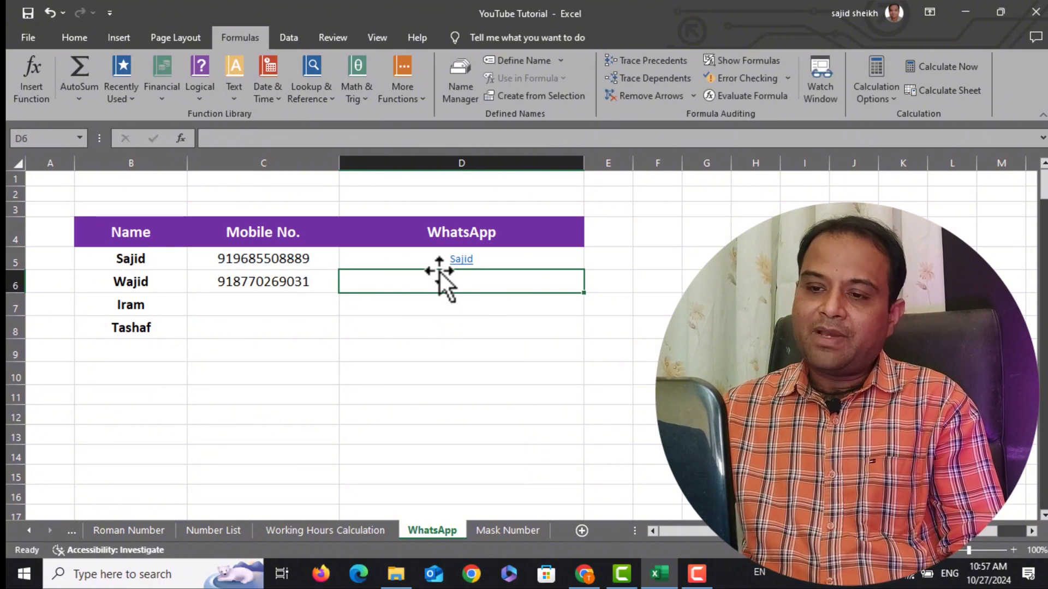
Test the WhatsApp link in D5, close the browser page it opens, and fill the formula down to D6.
{"action": "left_click", "coordinate": [459, 263]}
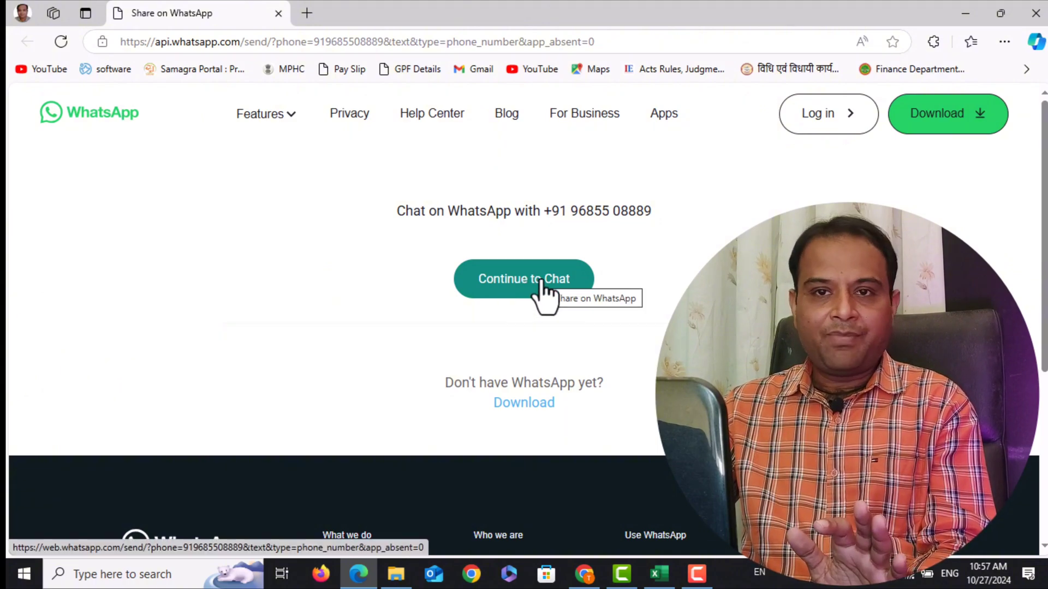
{"action": "left_click", "coordinate": [1036, 13]}
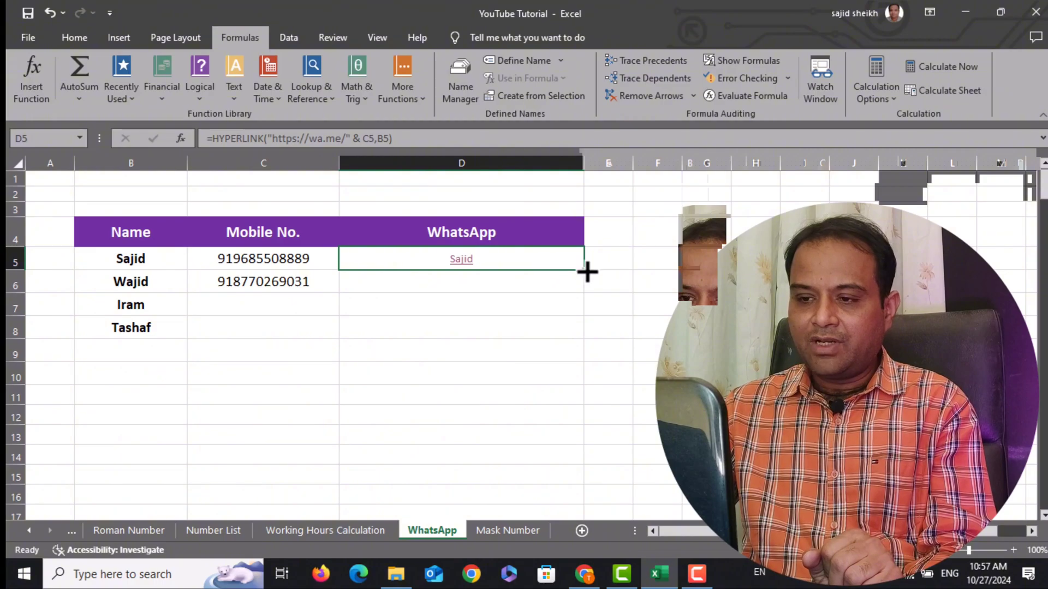
{"action": "mouse_move", "coordinate": [587, 272]}
{"action": "left_mouse_down"}
{"action": "mouse_move", "coordinate": [584, 309]}
{"action": "mouse_move", "coordinate": [584, 289]}
{"action": "left_mouse_up"}
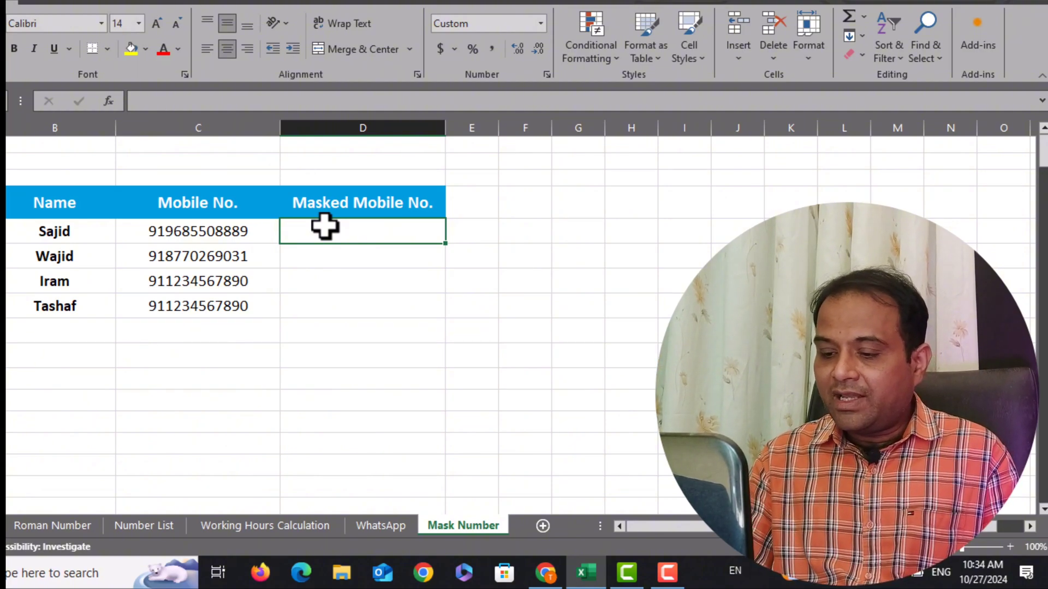
Start a formula in Masked Mobile No. cell D5 on the Mask Number sheet with =LEFT(C5)&"******".
{"action": "type", "text": "="}
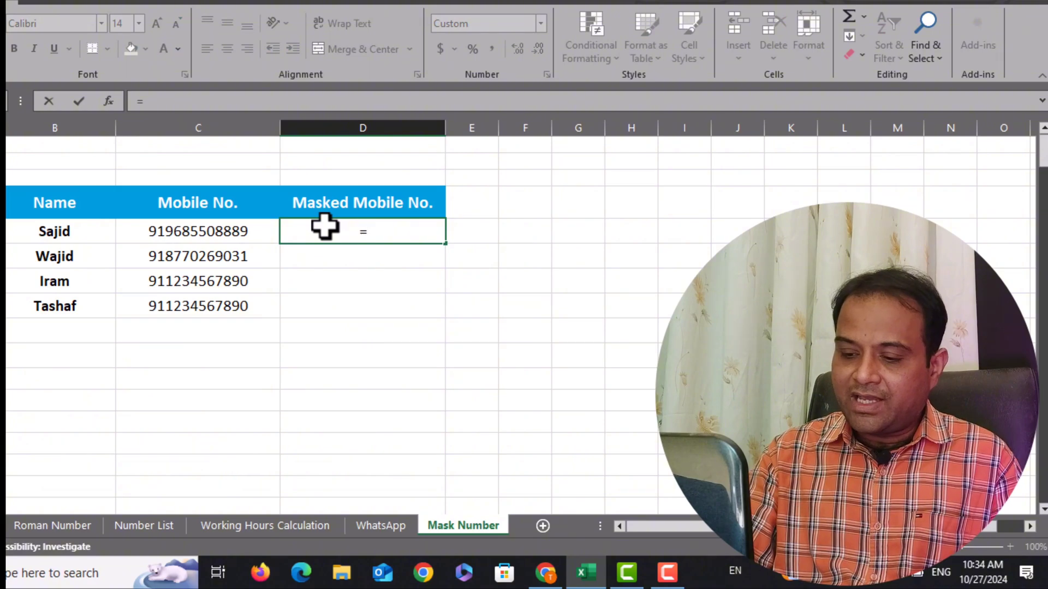
{"action": "type", "text": "le"}
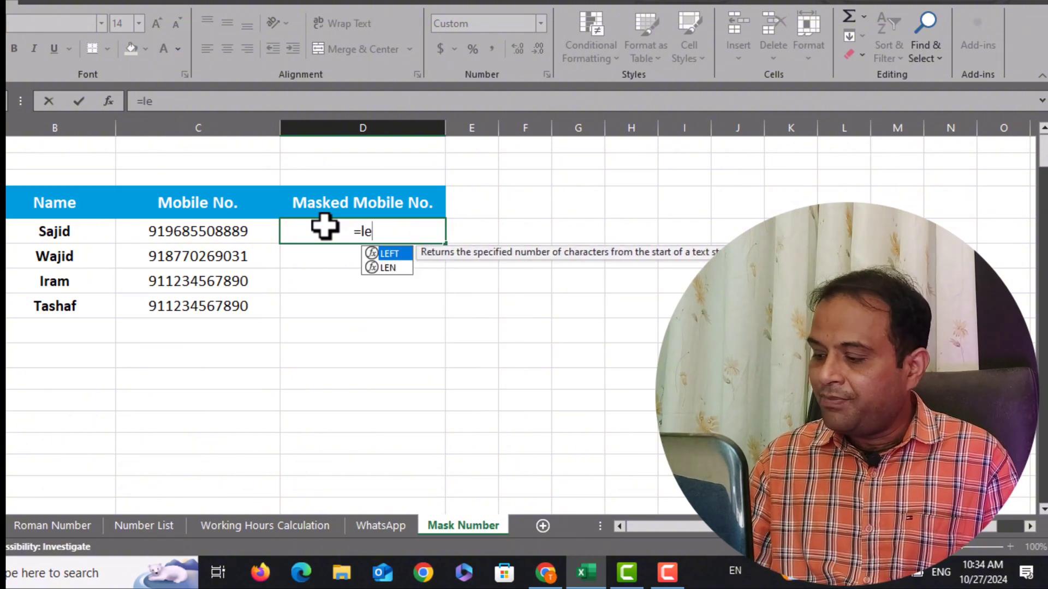
{"action": "key", "text": "Tab"}
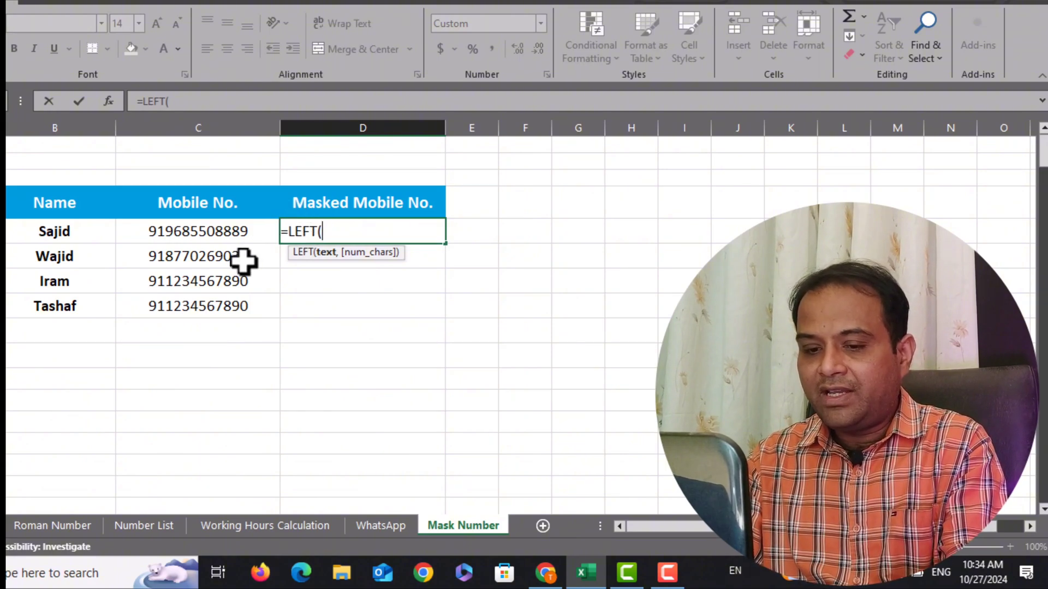
{"action": "left_click", "coordinate": [205, 229]}
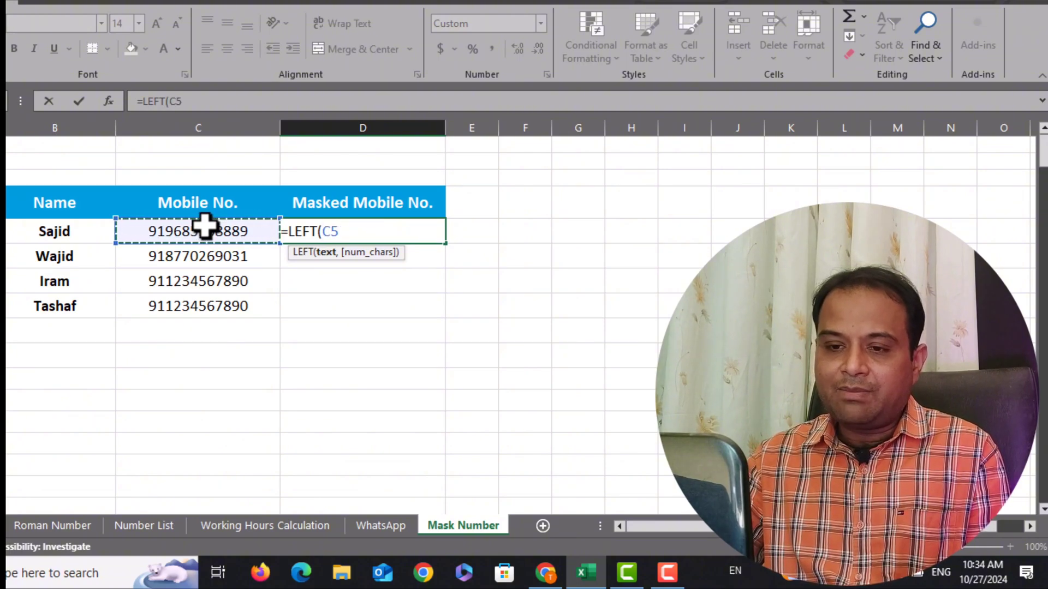
{"action": "type", "text": ")"}
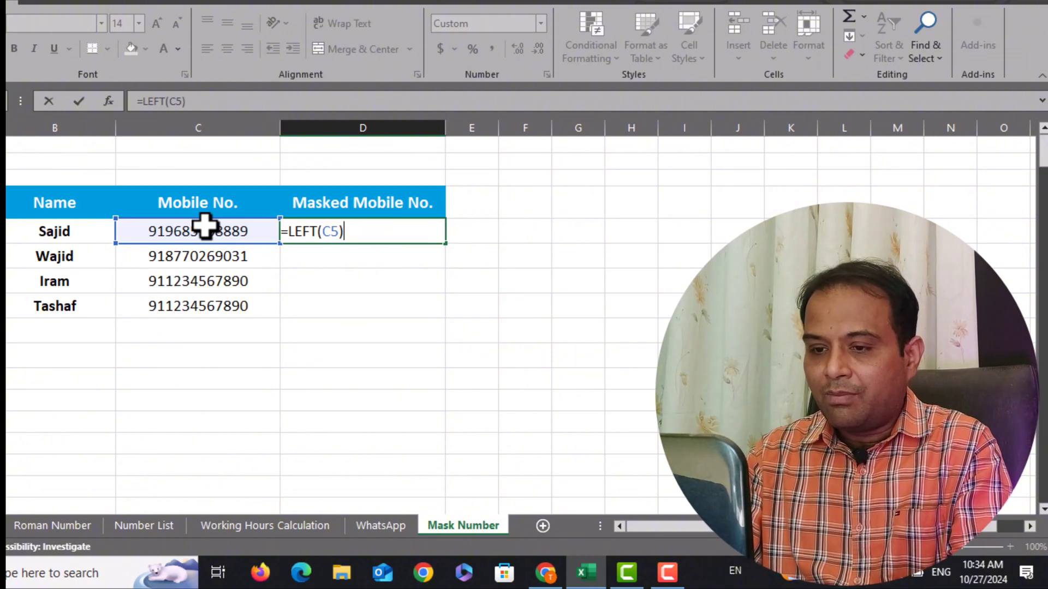
{"action": "type", "text": "&"}
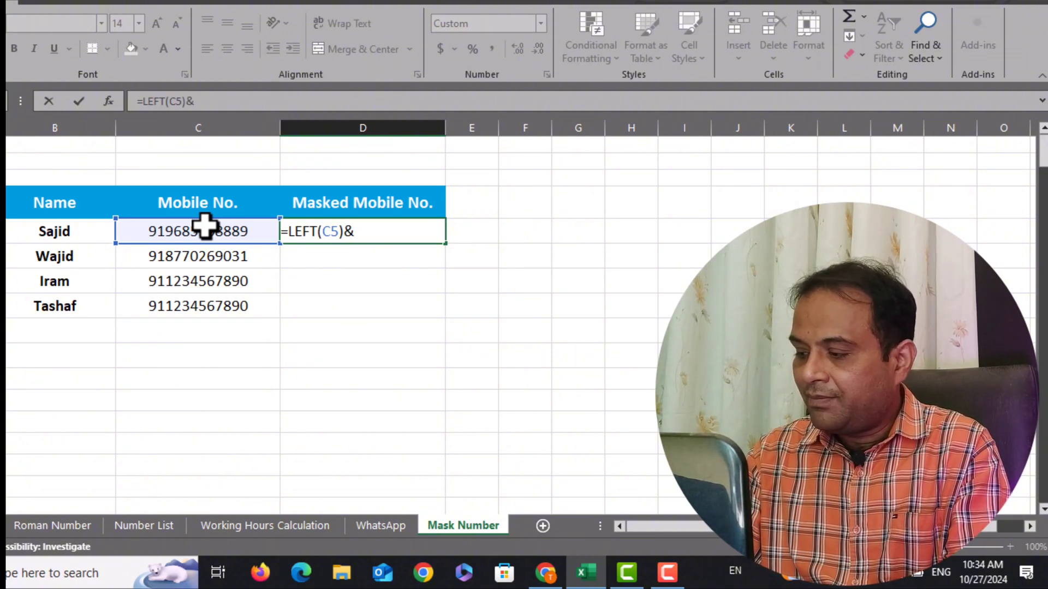
{"action": "type", "text": "\""}
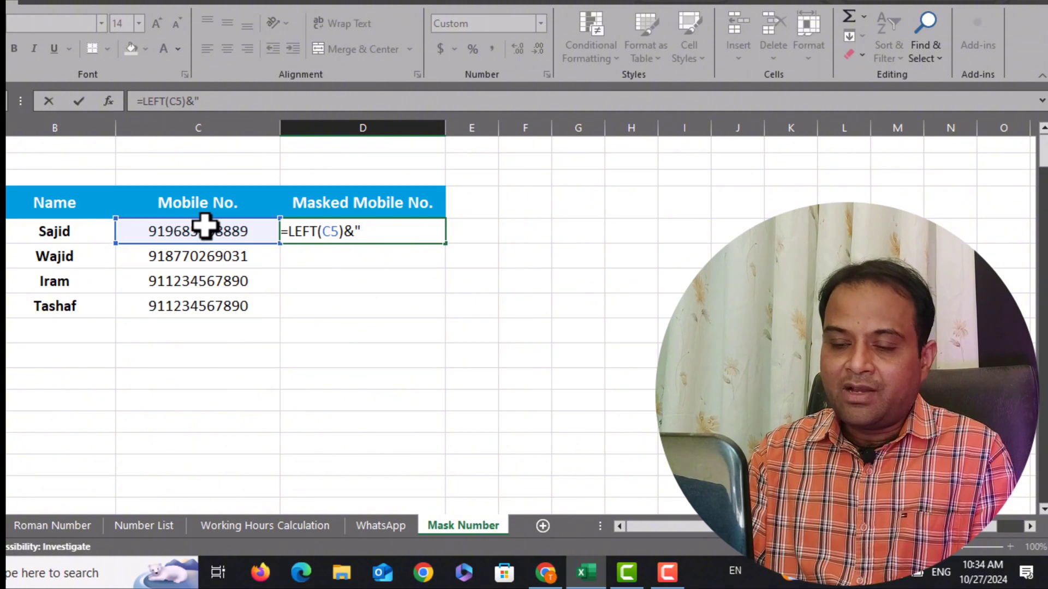
{"action": "type", "text": "**"}
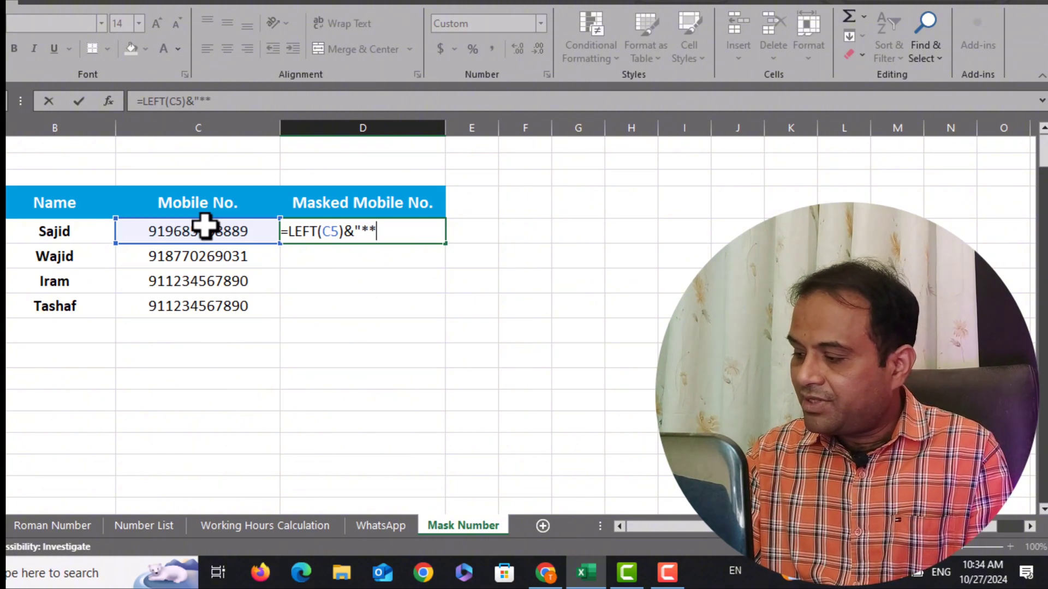
{"action": "type", "text": "****"}
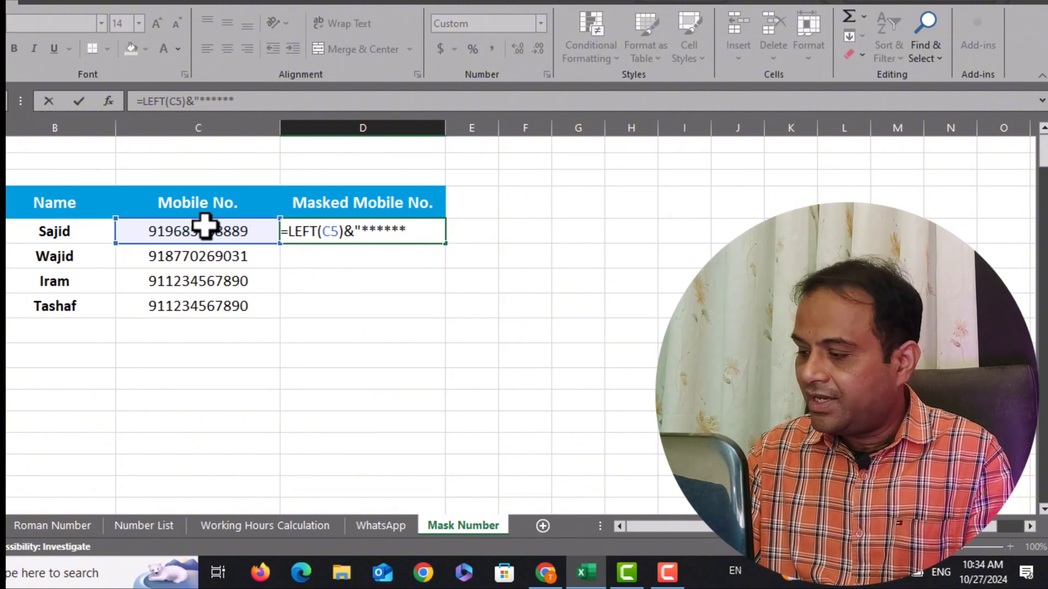
{"action": "type", "text": "\""}
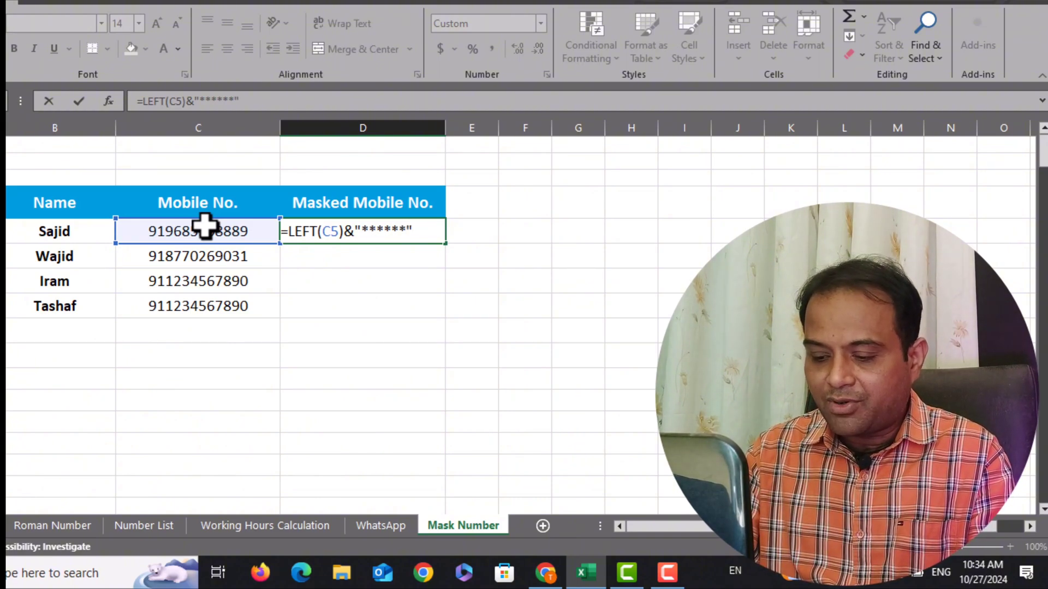
Complete the D5 masking formula with &RIGHT(C5,4) and fill it down to D8.
{"action": "type", "text": "&"}
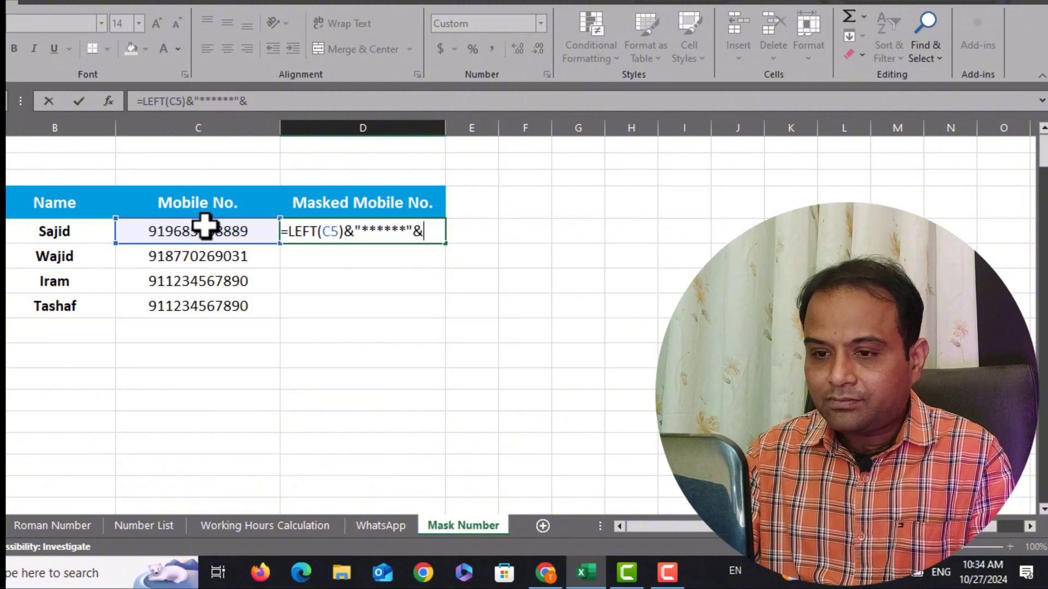
{"action": "type", "text": "rig"}
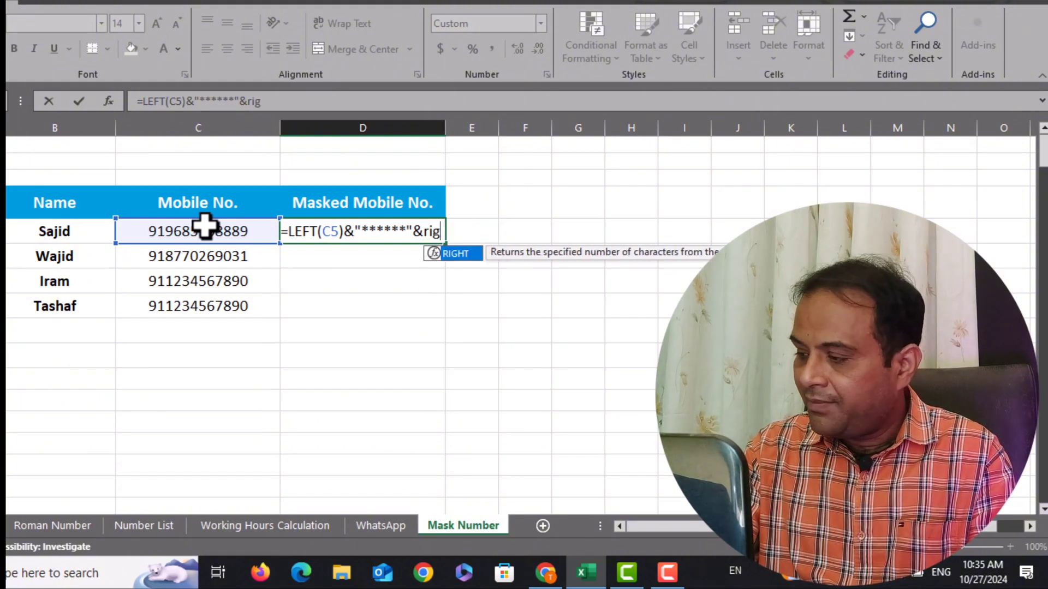
{"action": "key", "text": "Tab"}
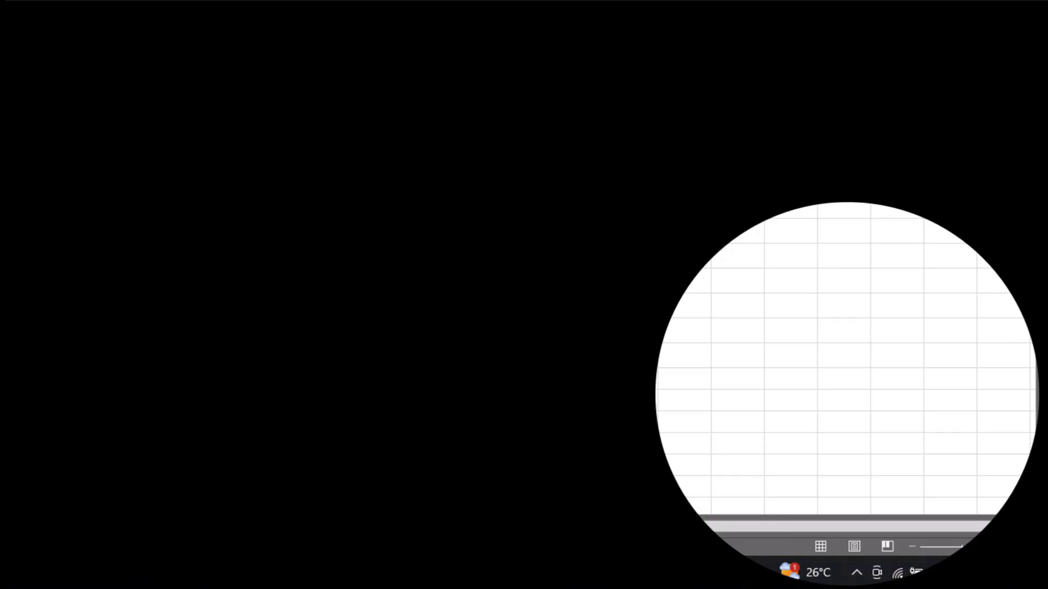
{"action": "left_click", "coordinate": [177, 231]}
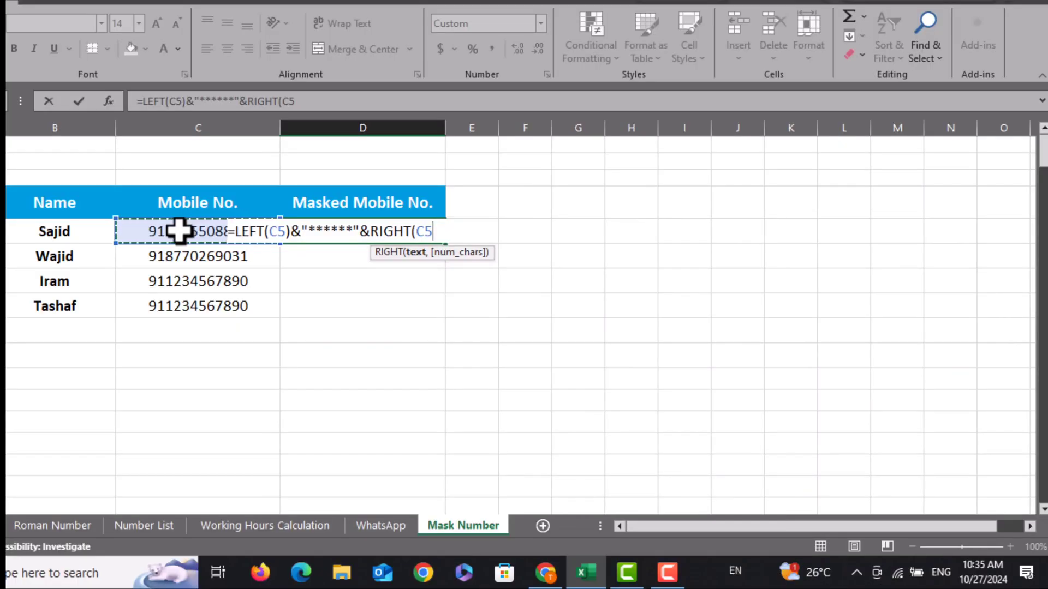
{"action": "type", "text": ",4"}
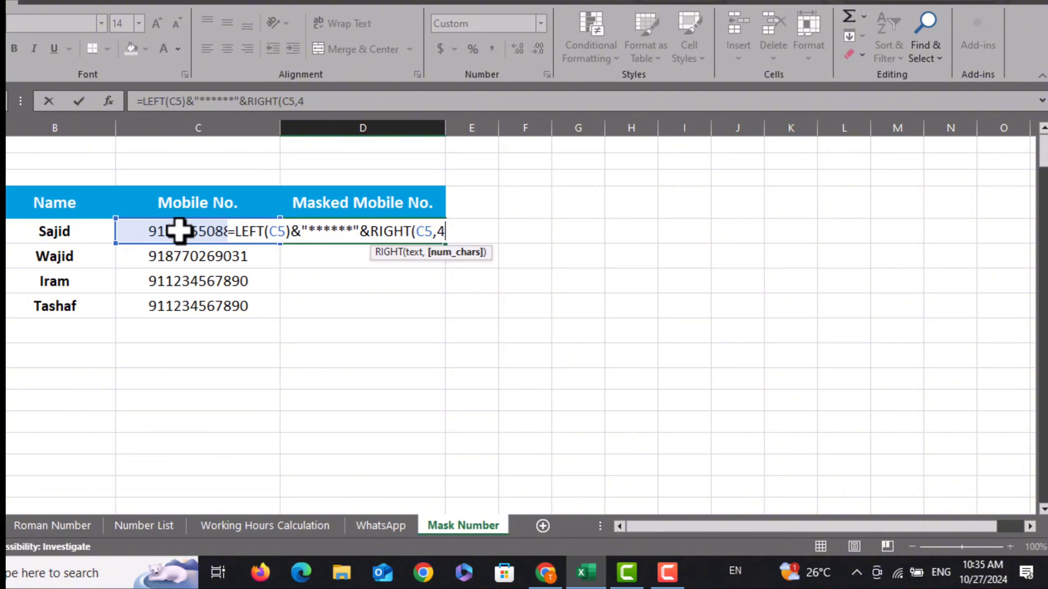
{"action": "type", "text": ")"}
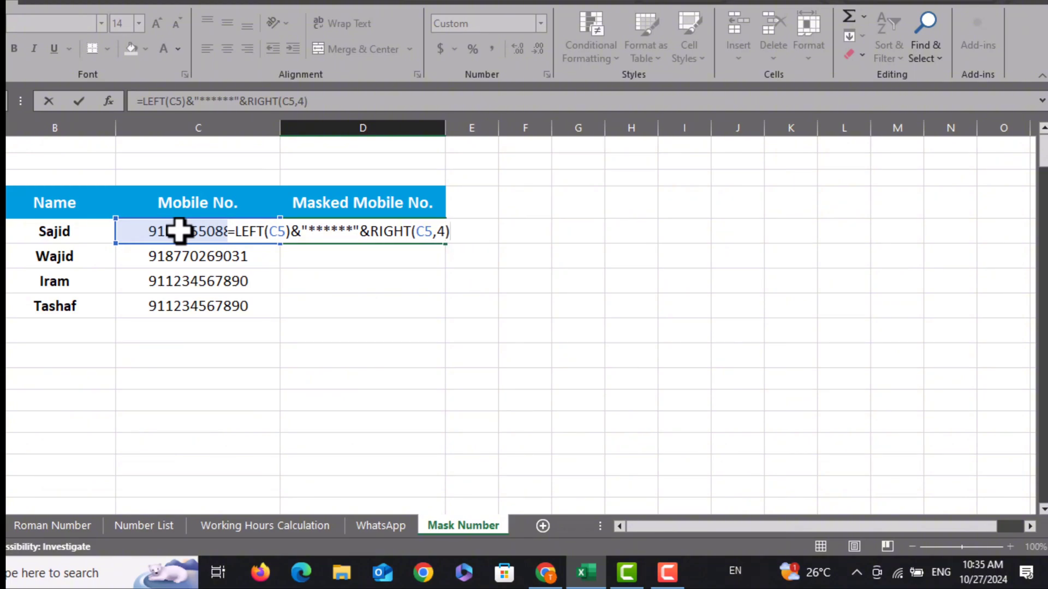
{"action": "key", "text": "Return"}
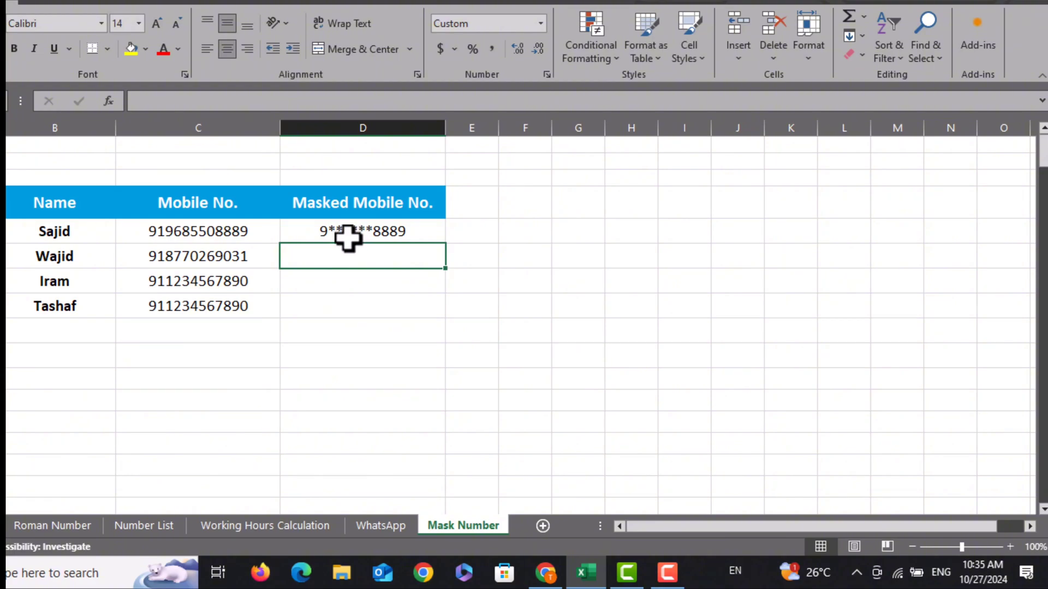
{"action": "left_click", "coordinate": [363, 234]}
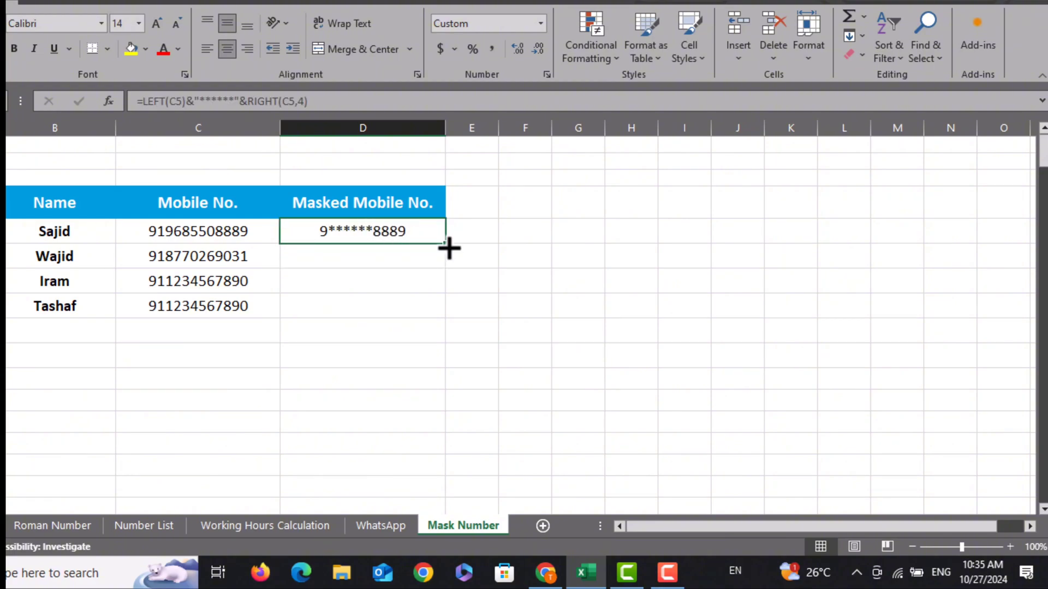
{"action": "left_click_drag", "start_coordinate": [446, 244], "coordinate": [432, 311]}
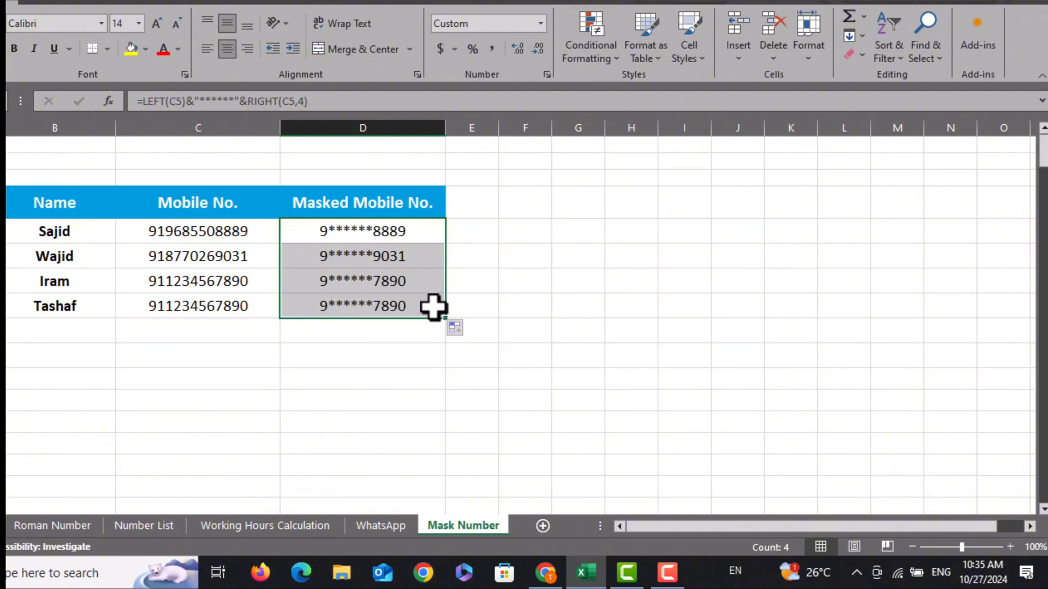